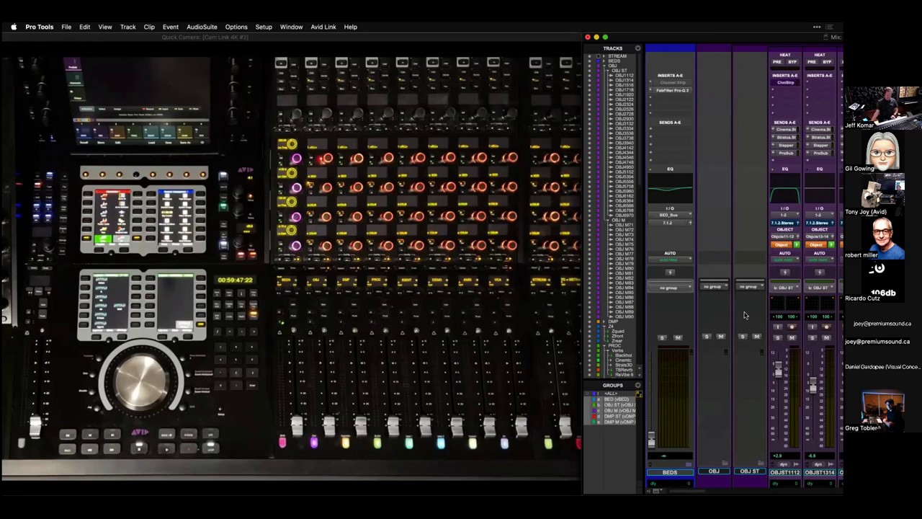
Show the Mic Preamps section in the mixer and expand the send controls on the stereo object tracks.
scroll(745, 315, "right", 3)
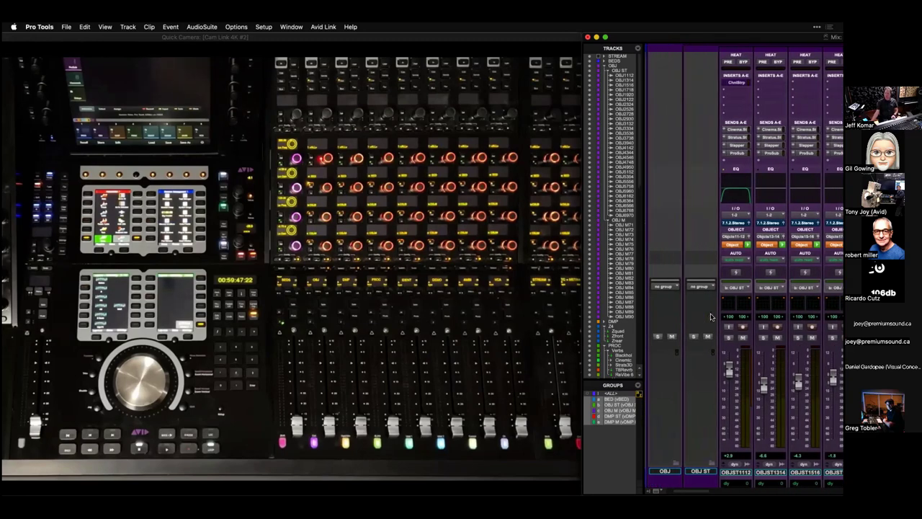
scroll(710, 317, "right", 2)
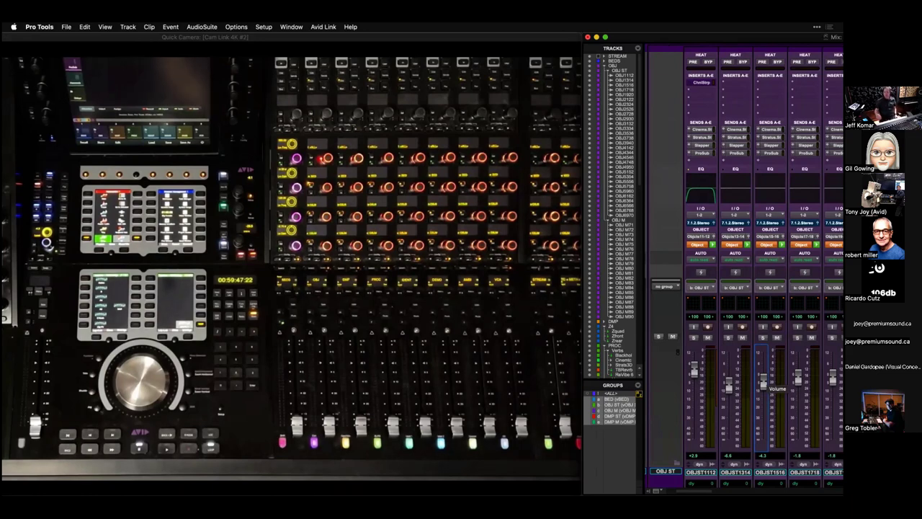
left_click(655, 491)
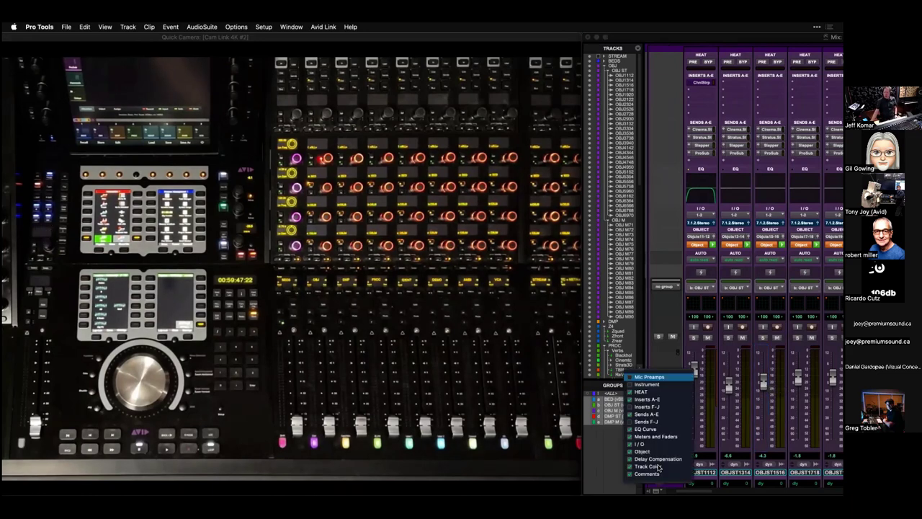
key("Return")
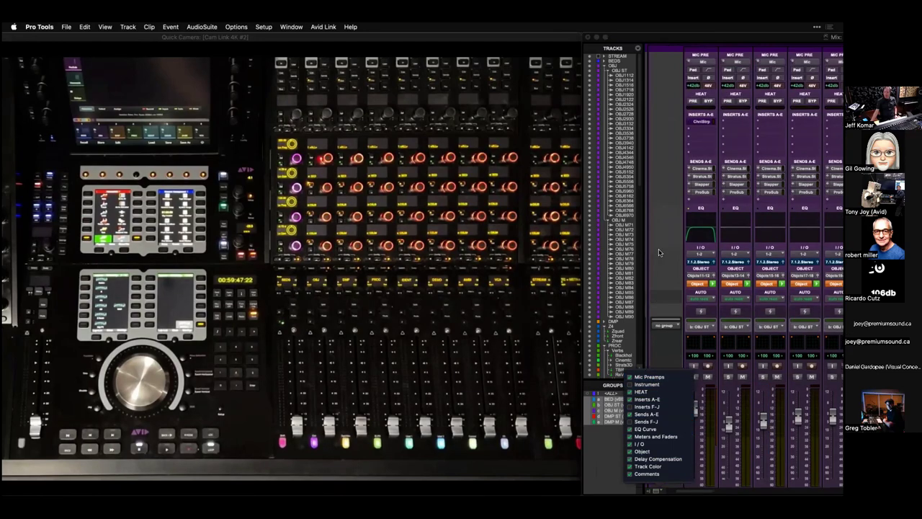
left_click(686, 169)
scroll(705, 224, "down", 2)
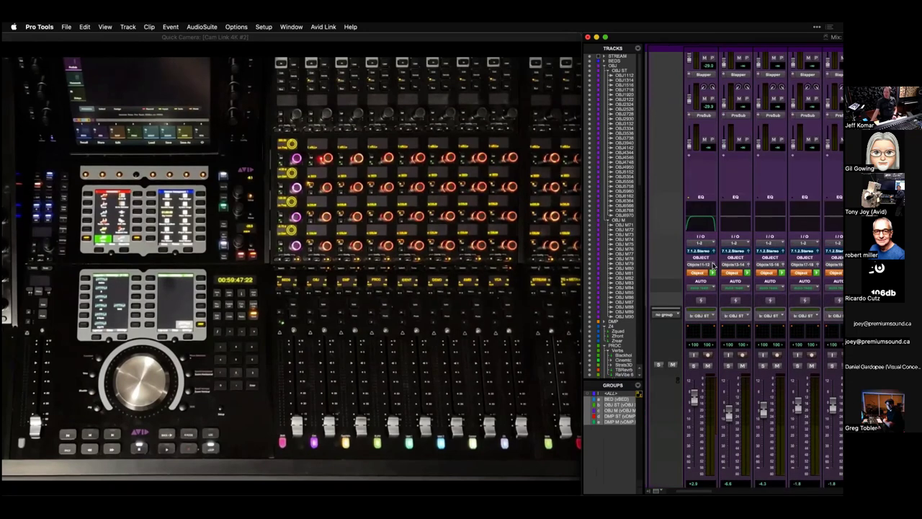
Open the output panner for track OBJ ST 11-12 and move its window clear of the track's channel strip.
left_click(712, 265)
left_click_drag(648, 130, 784, 128)
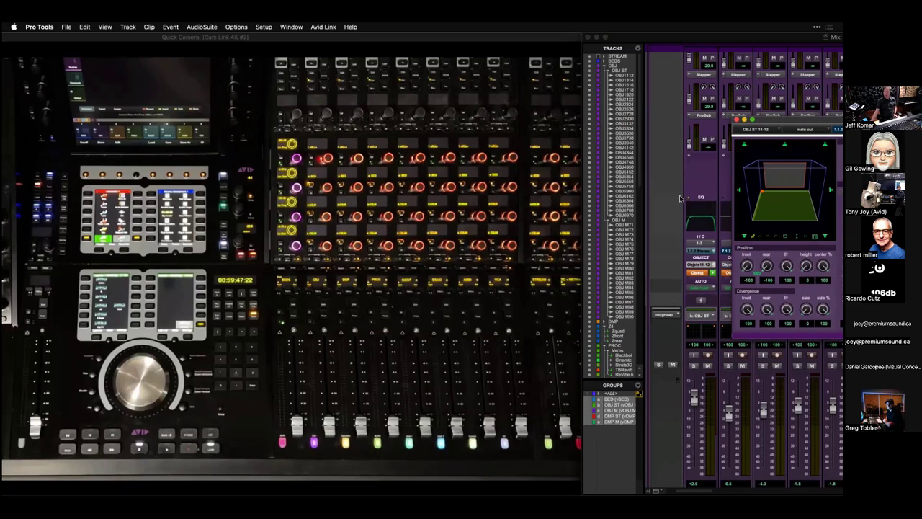
scroll(683, 196, "up", 5)
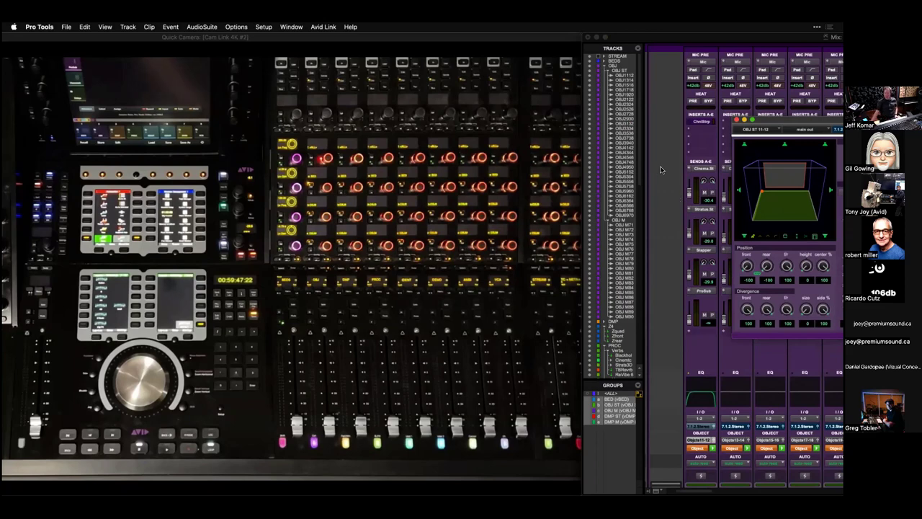
Open the mic preamp and ProSub send windows for OBJ ST 11-12 and arrange them beside its channel strip.
left_click(702, 69)
left_click_drag(32, 36, 792, 329)
left_click_drag(764, 129, 764, 84)
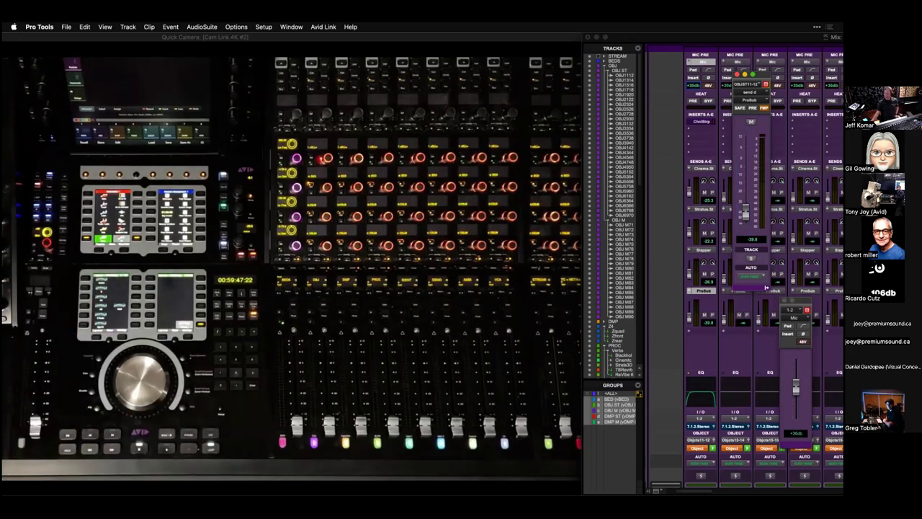
Open the Channel Strip insert on OBJ ST 11-12, reposition its window to view the EQ and filters, and close it.
scroll(733, 369, "down", 5)
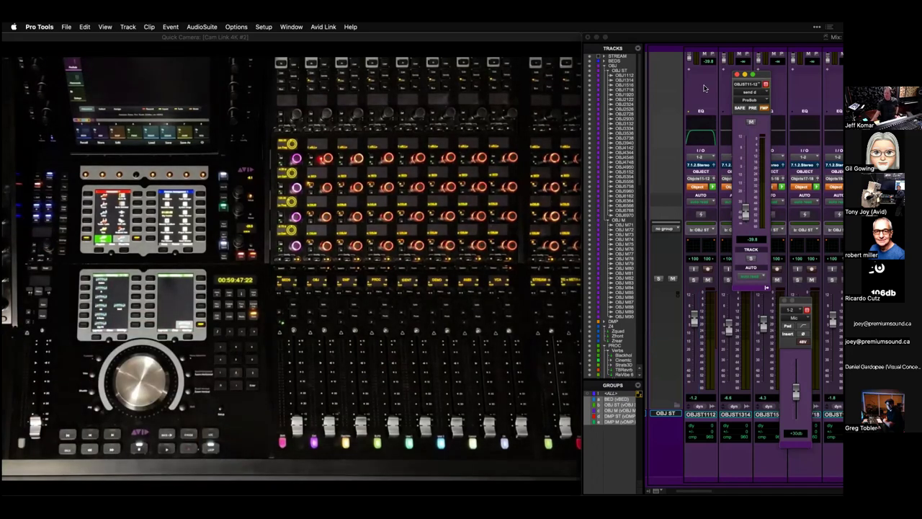
scroll(704, 87, "up", 5)
scroll(704, 87, "up", 1)
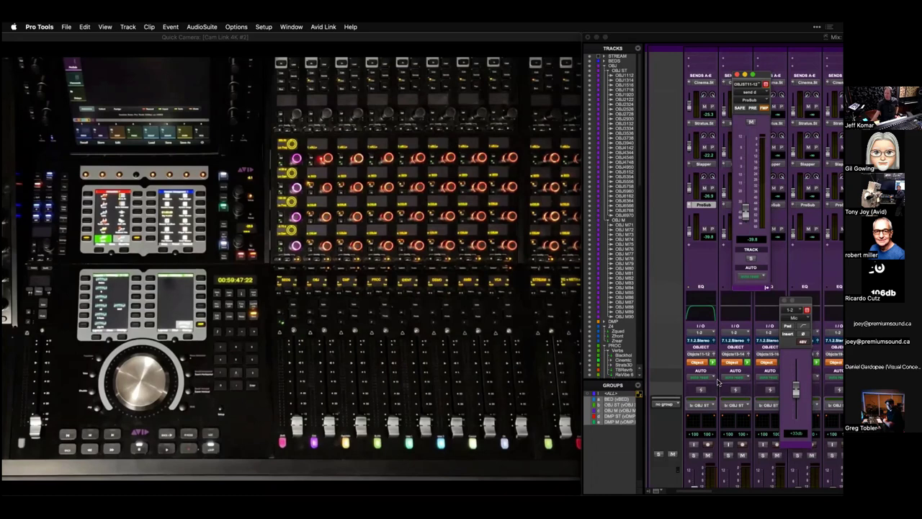
scroll(699, 272, "up", 3)
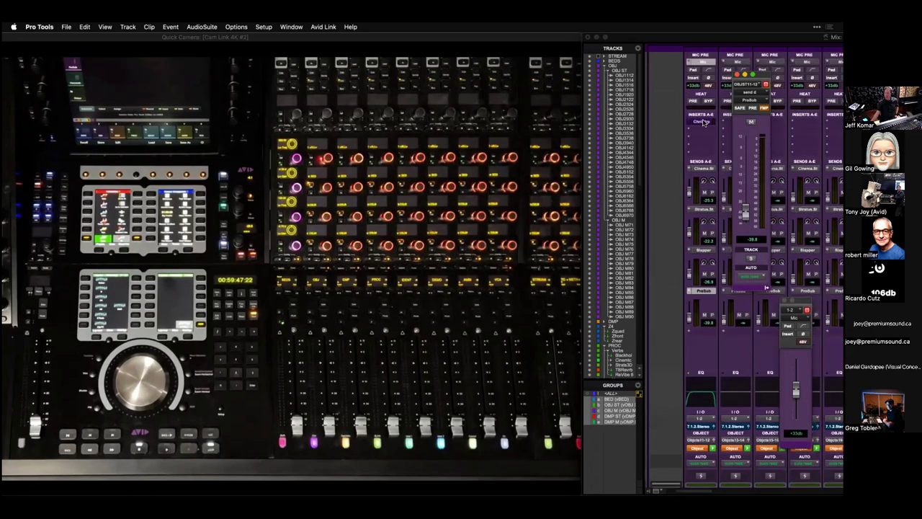
left_click(704, 123)
left_click_drag(648, 150, 700, 112)
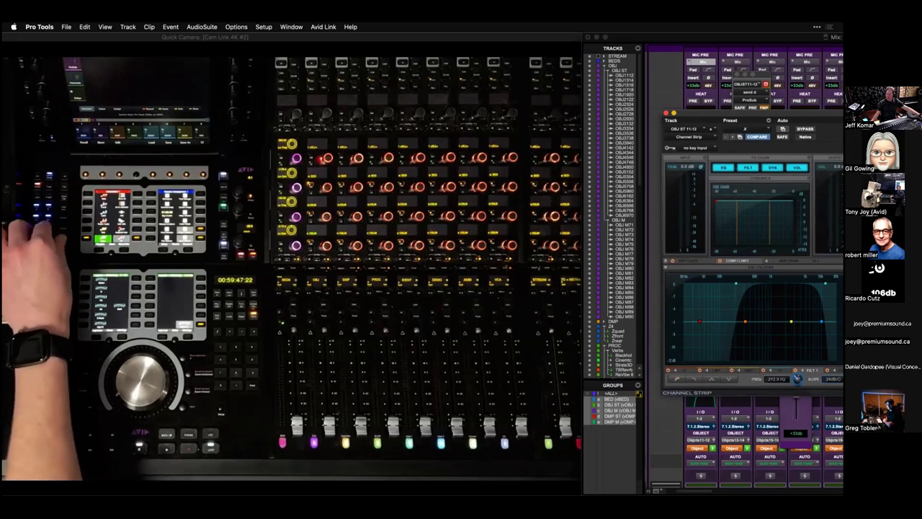
left_click(665, 115)
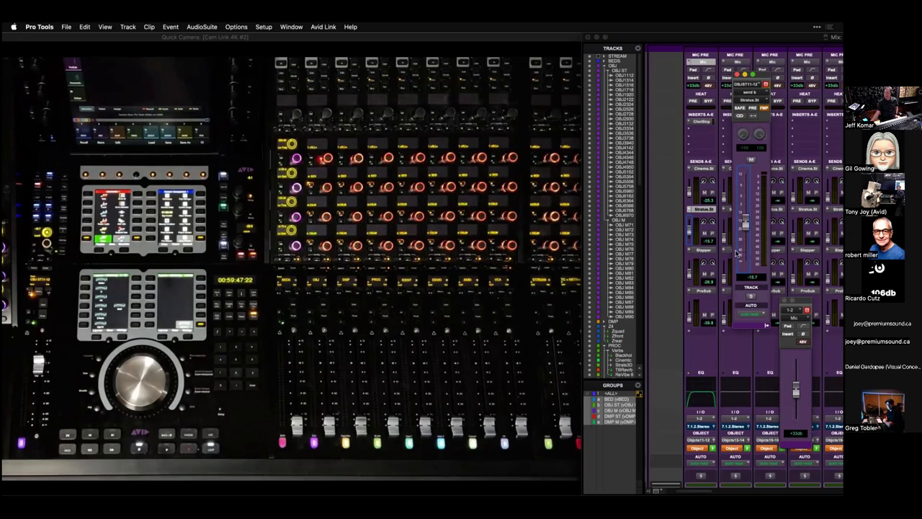
Review the send levels of OBJ ST 11-12 and close its floating send and mic preamp windows.
scroll(735, 353, "down", 5)
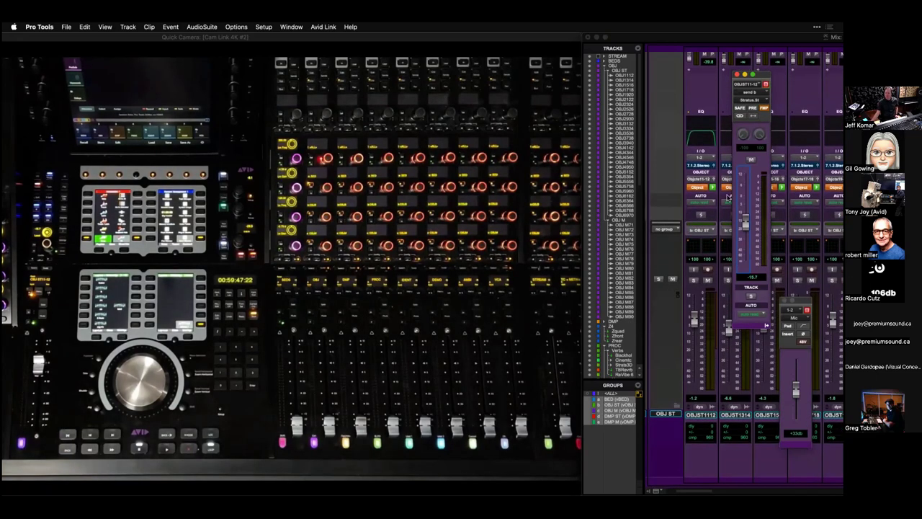
left_click(737, 74)
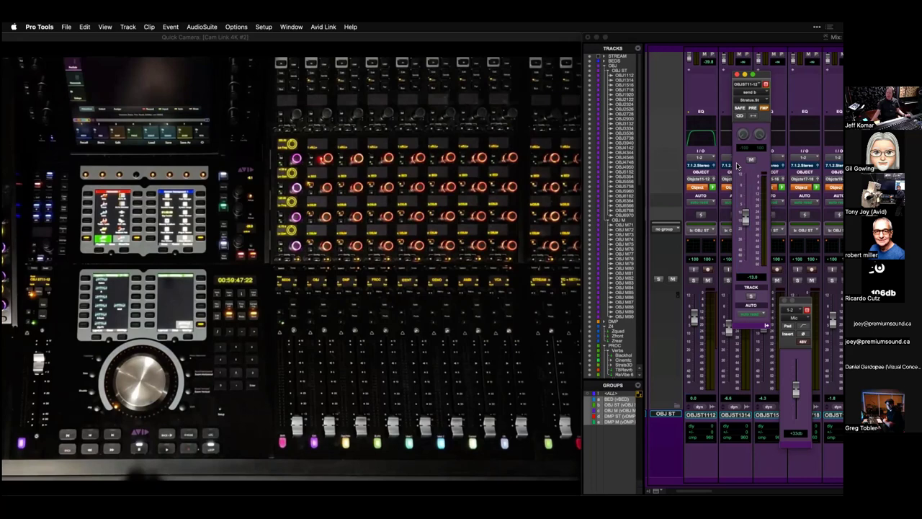
scroll(697, 211, "up", 5)
scroll(688, 361, "down", 2)
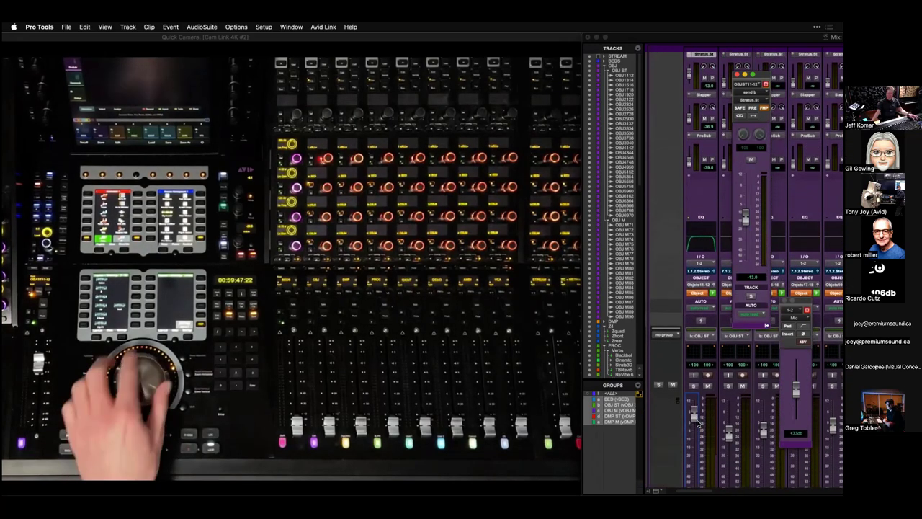
scroll(704, 250, "up", 3)
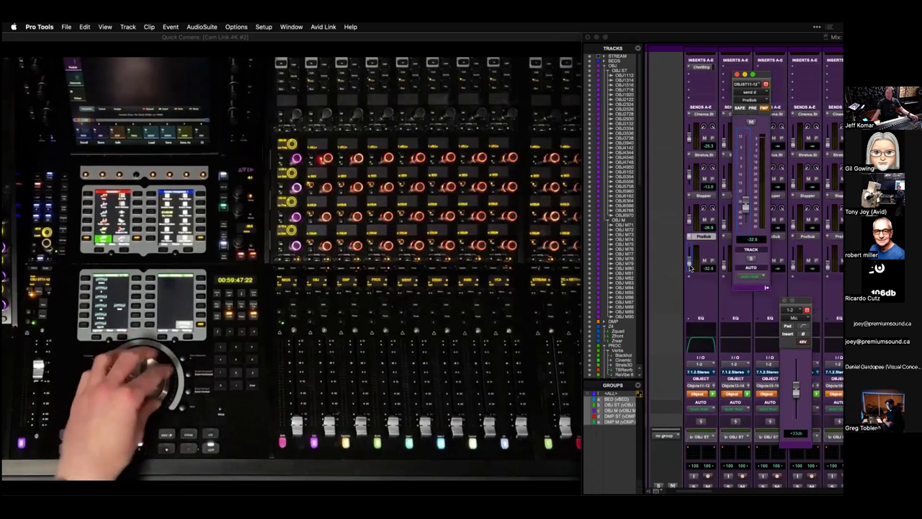
scroll(692, 148, "up", 1)
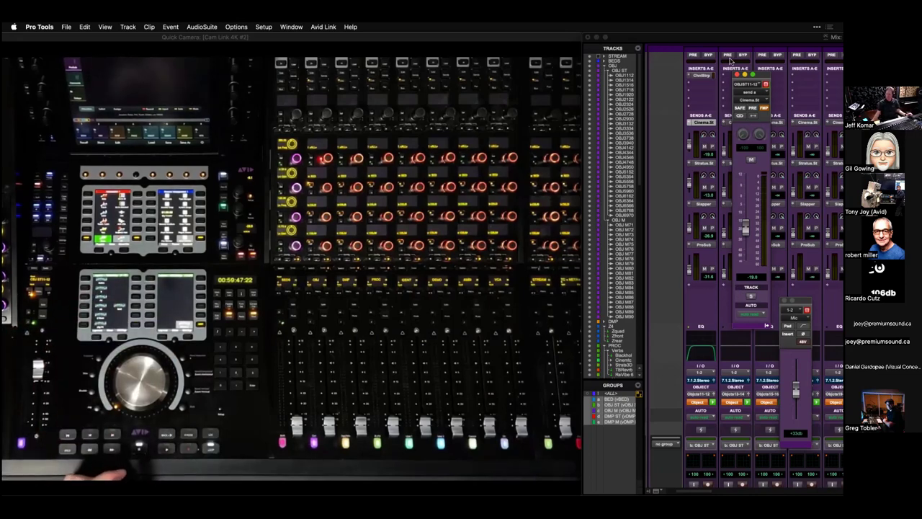
left_click(705, 276)
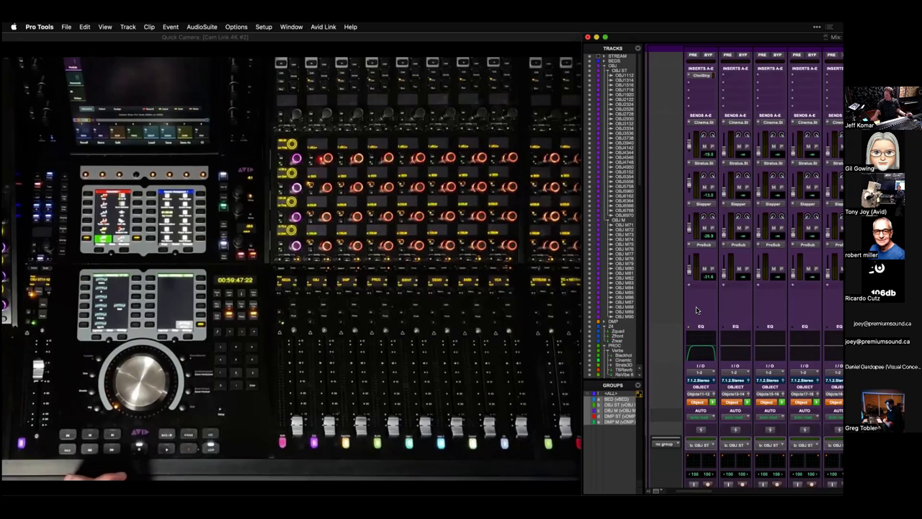
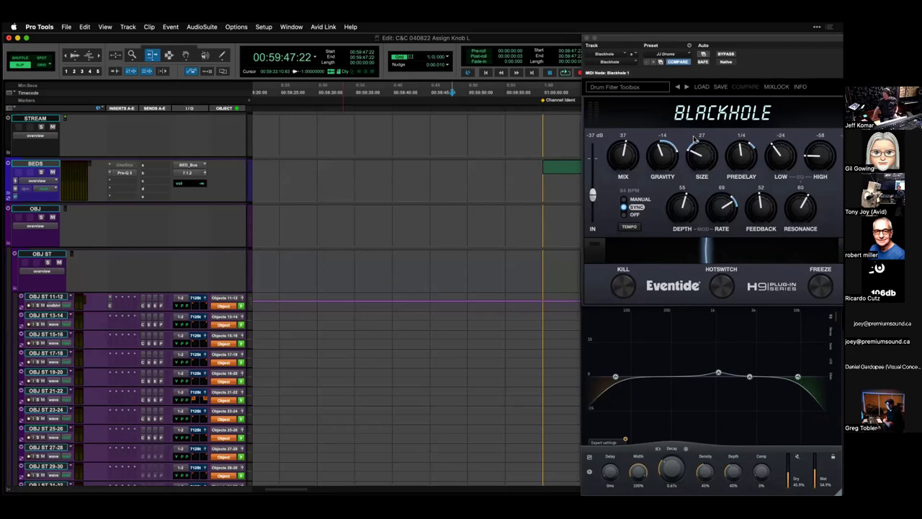
Close the floating Blackhole and TB Reverb plug-in windows and switch to the Quick Camera view of the console.
key("super+Tab")
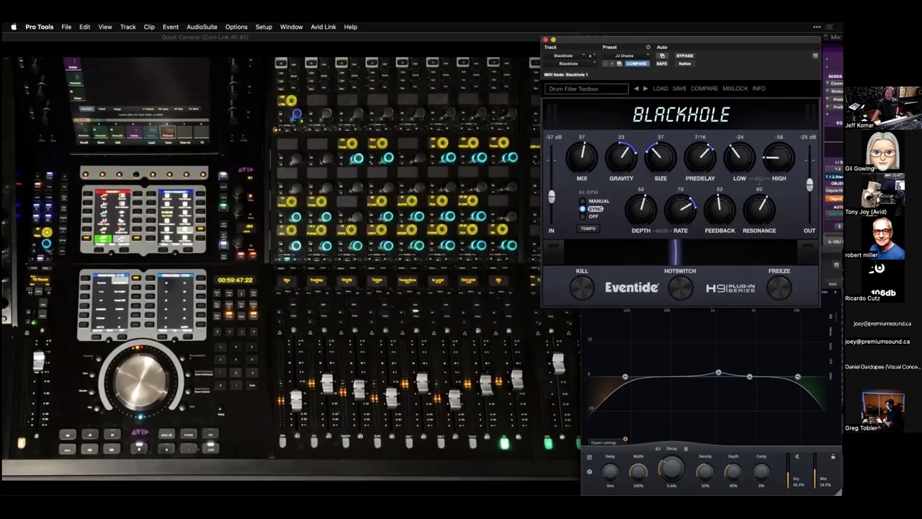
key("super+w")
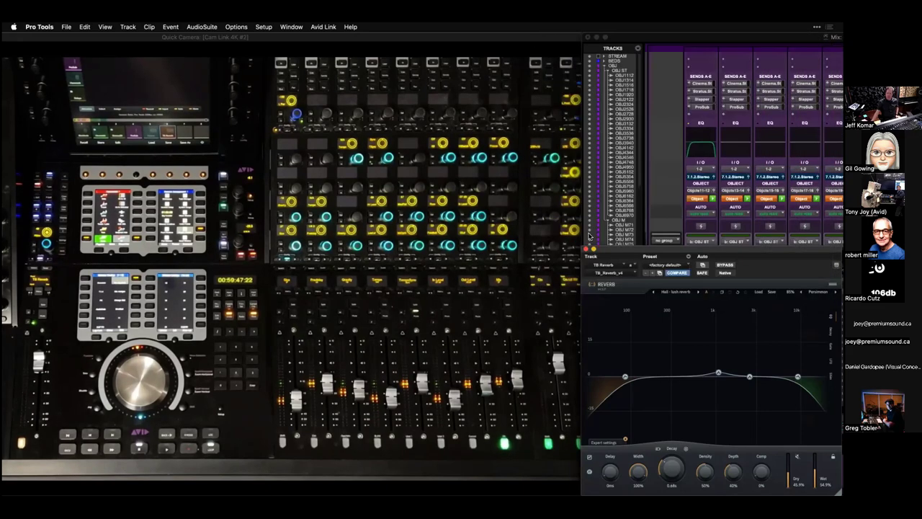
key("super+w")
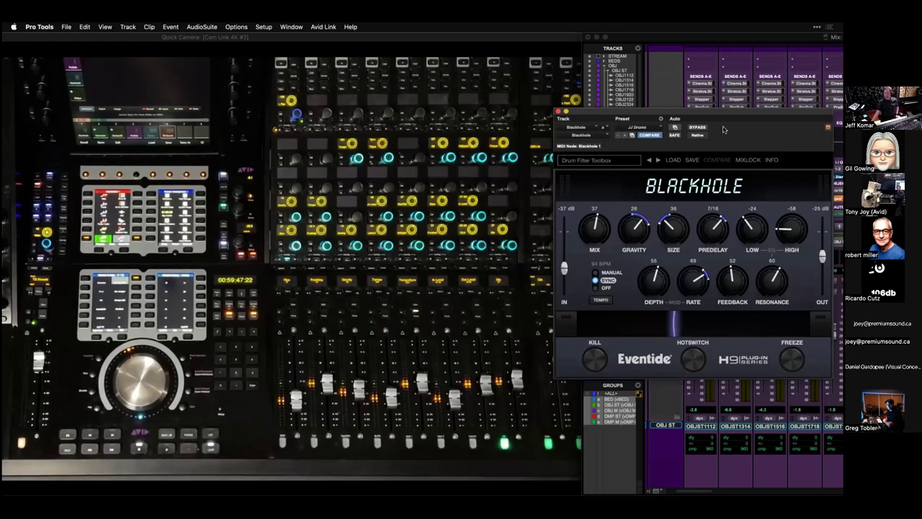
key("super+w")
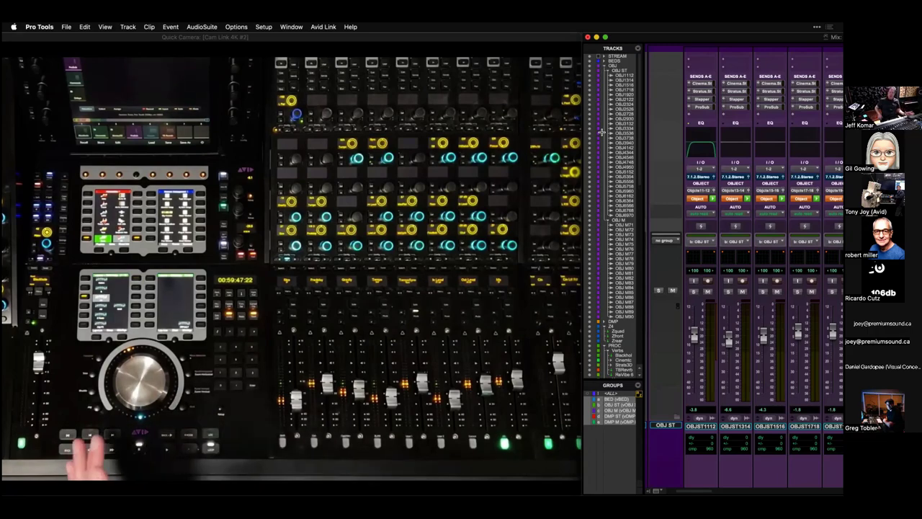
key("super+Tab")
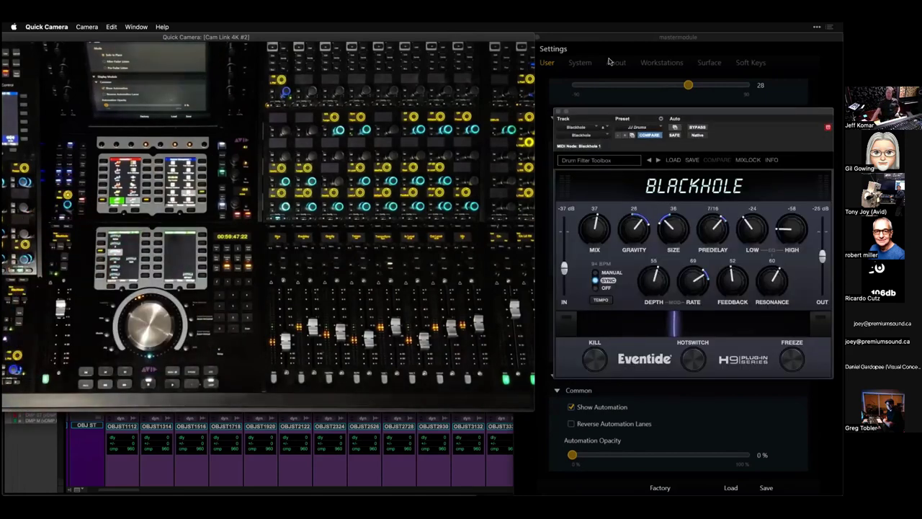
left_click(558, 112)
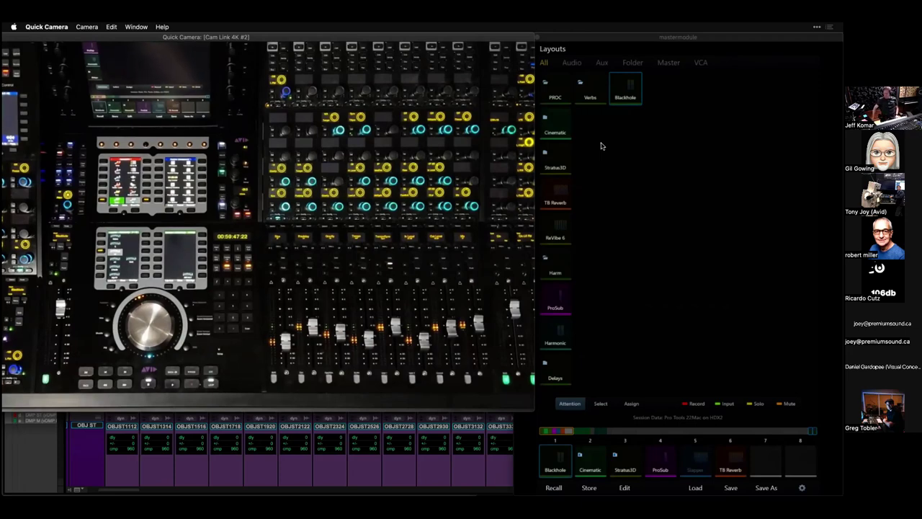
Switch to the Pro Tools Edit window, show its track and clip lists, and hide the transport, MIDI and synchronization controls.
key("super+Tab")
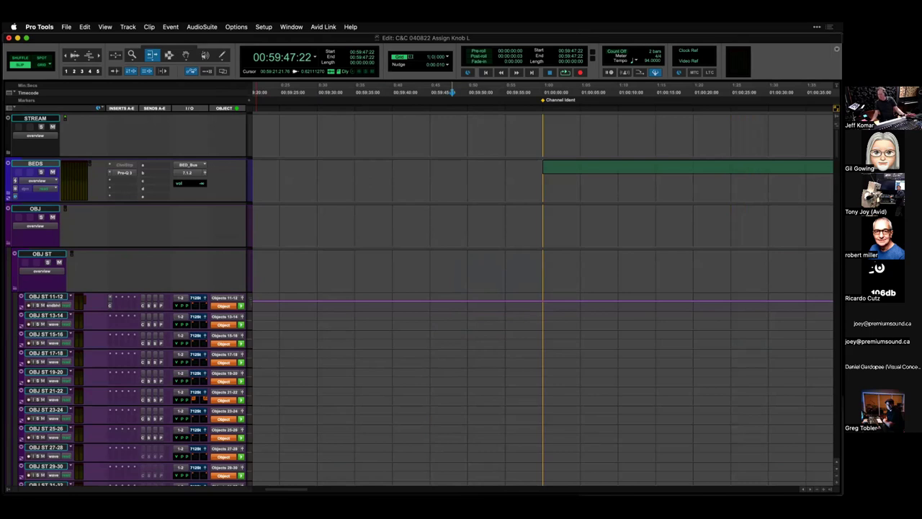
left_click(6, 489)
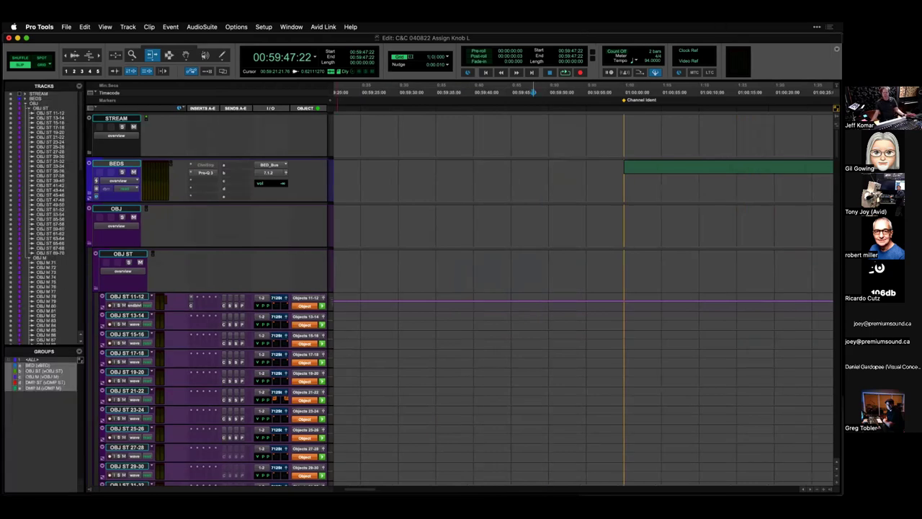
left_click(821, 26)
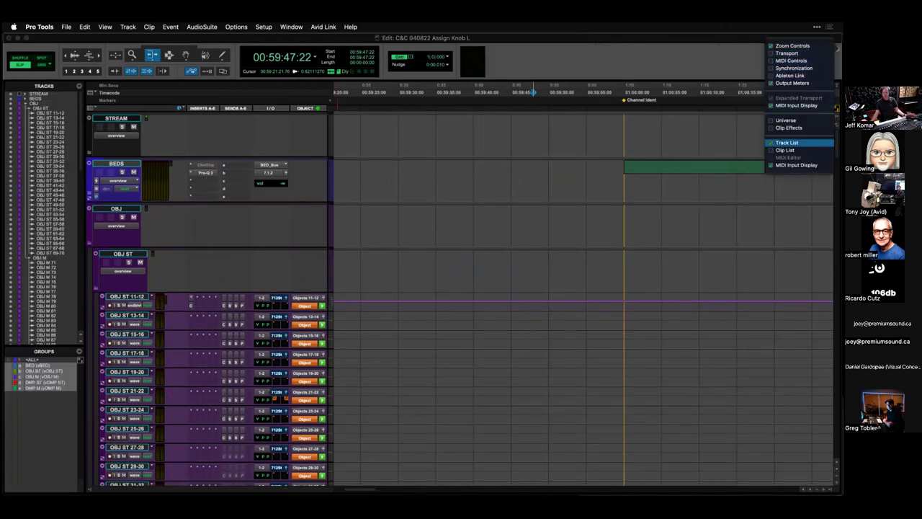
left_click(677, 320)
key("super+shift+r")
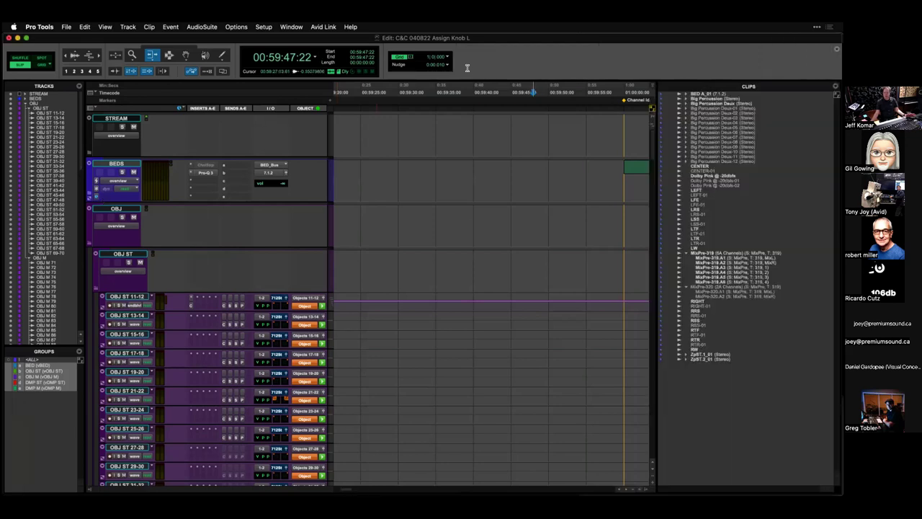
Show the Comments, Instrument, Mic Preamps, Inserts F-J, Sends F-J and Real-Time Properties columns in the Edit window.
left_click(90, 108)
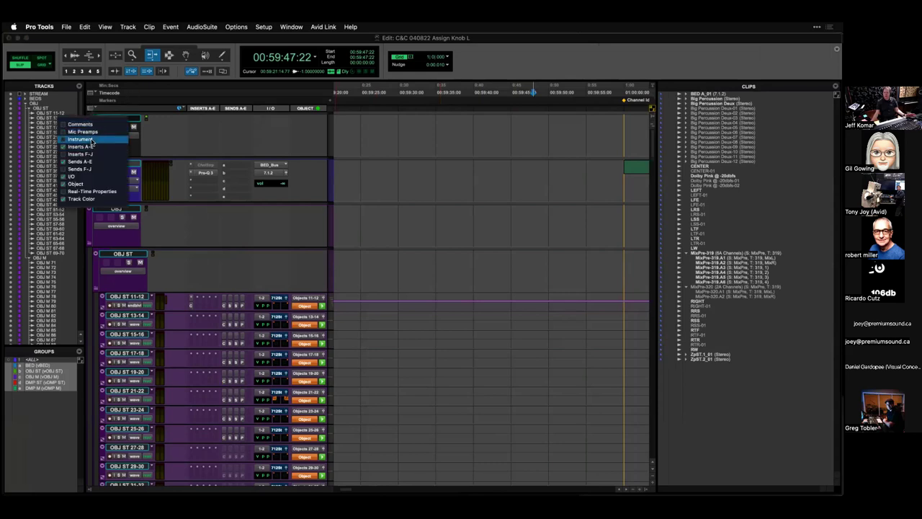
left_click(80, 124)
left_click(82, 139)
left_click(83, 131)
left_click(80, 154)
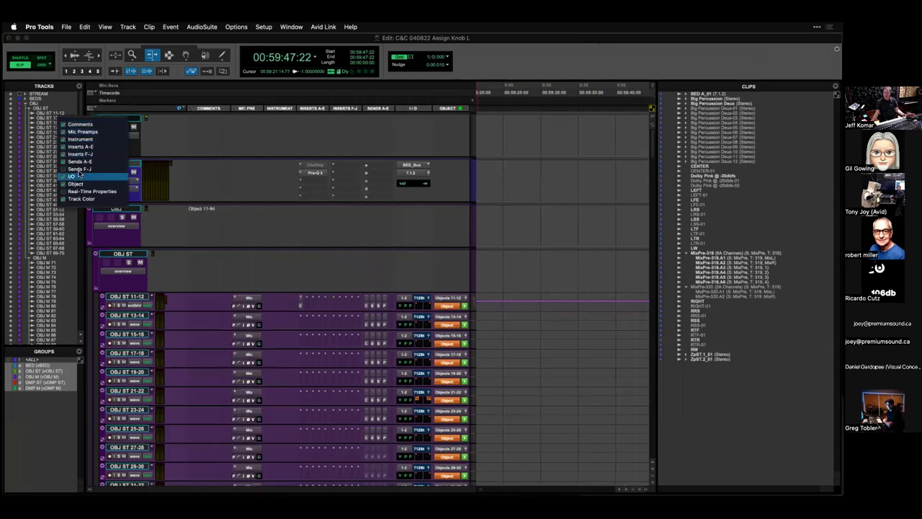
left_click(80, 169)
left_click(79, 191)
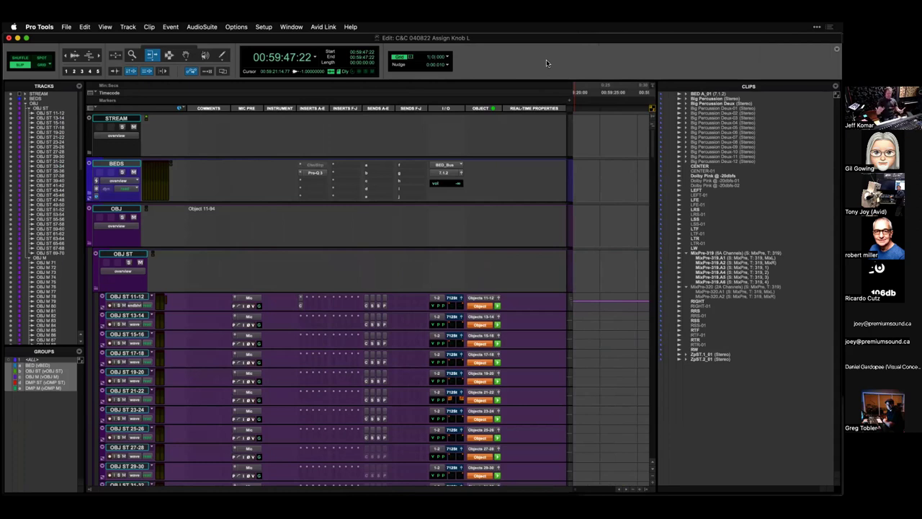
Store the current window layout as window configuration 25, including the Edit, Mix, MIDI Editor, Score Editor and Transport display settings.
key("KP_Decimal")
key("KP_Add")
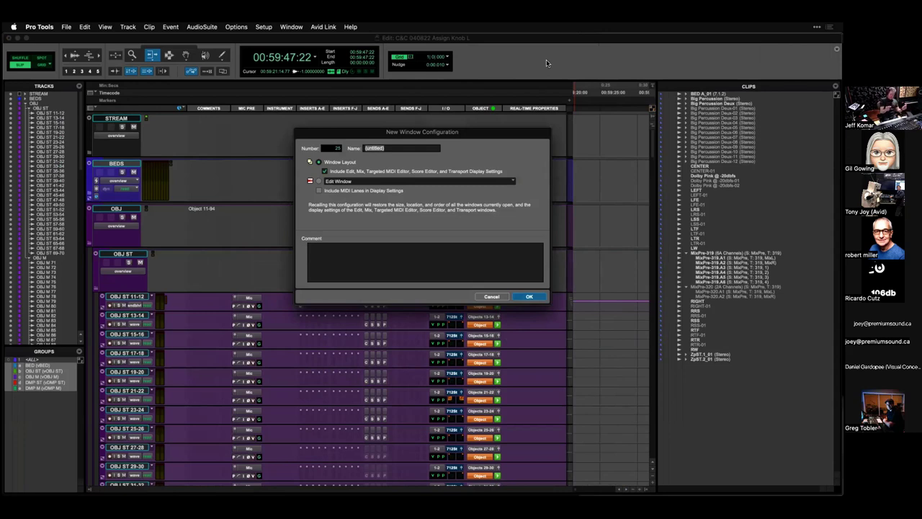
key("Return")
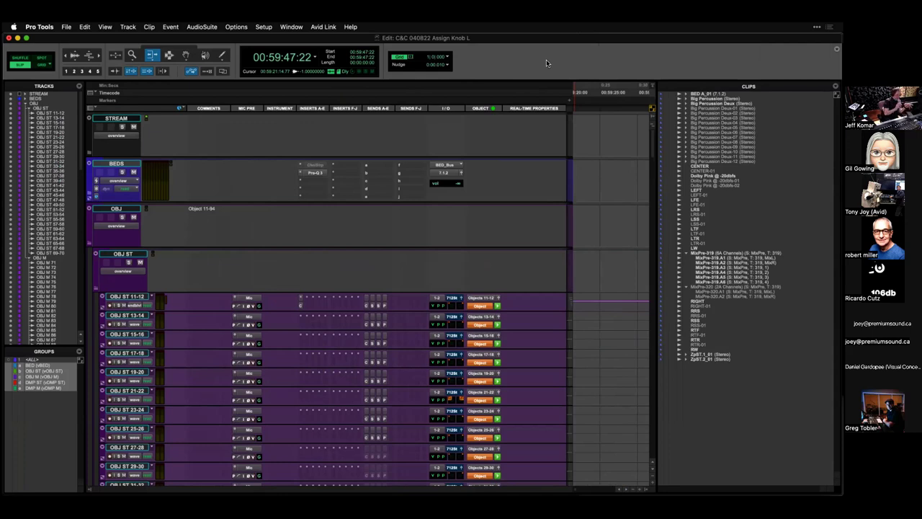
Recall window configurations 1 and 2 alternately to compare the compact and expanded Edit window layouts.
key("KP_Decimal")
key("KP_1")
key("KP_Multiply")
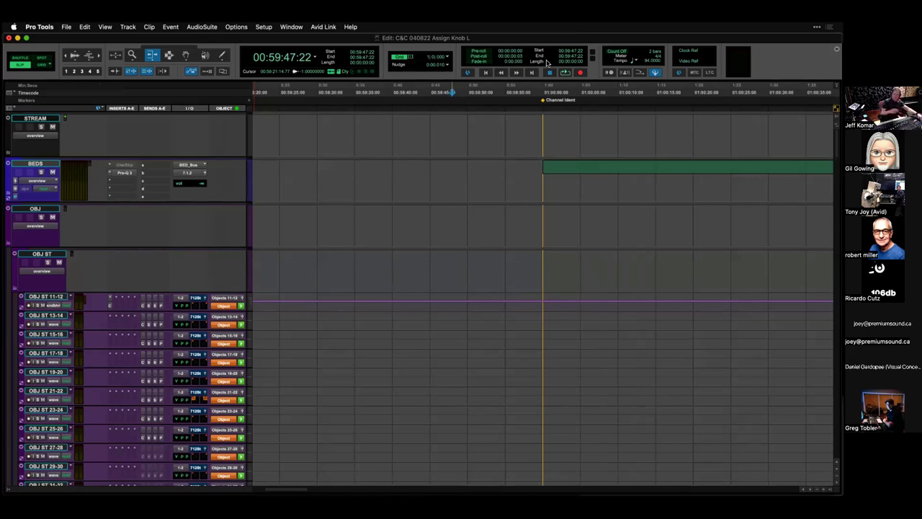
key("KP_Decimal")
key("KP_2")
key("KP_Multiply")
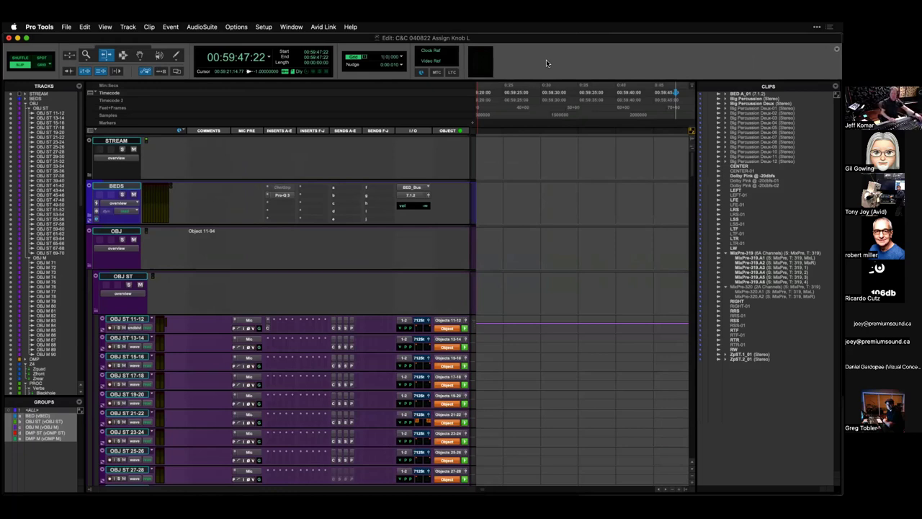
key("KP_Decimal")
key("KP_1")
key("KP_Multiply")
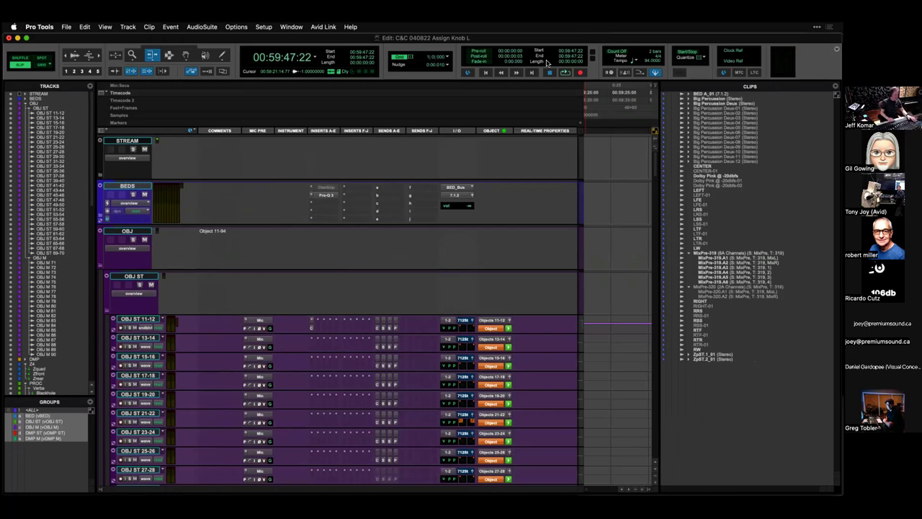
key("KP_Decimal")
key("KP_2")
key("KP_Multiply")
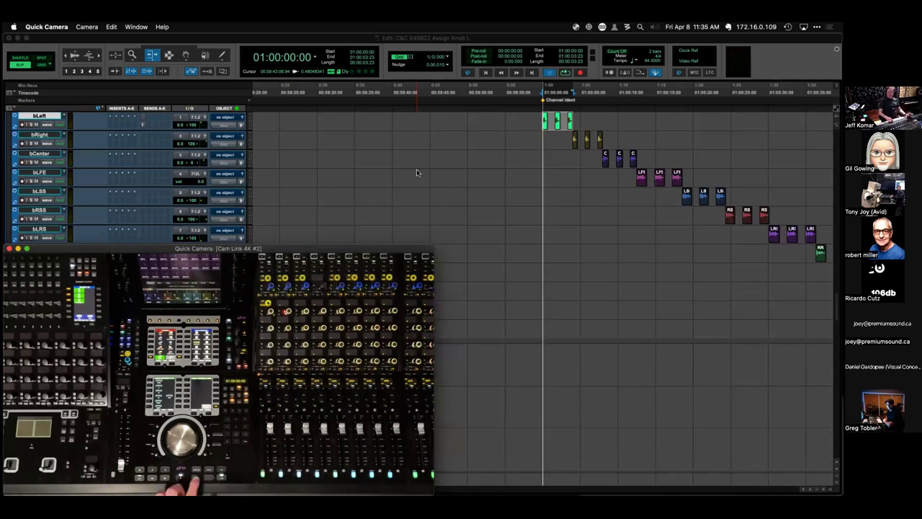
Play the selected Channel Ident clips on the bLeft track and stop playback.
key("space")
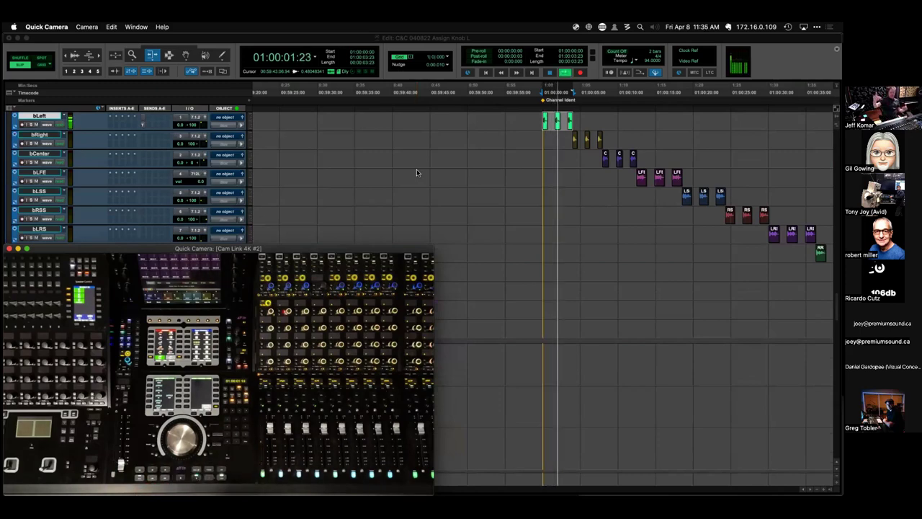
key("space")
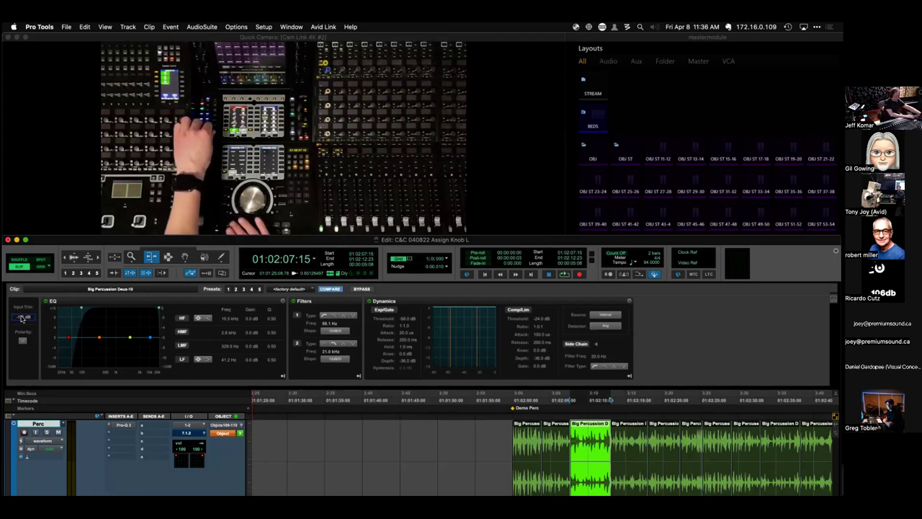
Step forward and back through the Perc track's clips and adjust the Filter 1 frequency in the selected clip's effects.
key("ctrl+Tab")
key("ctrl+Tab")
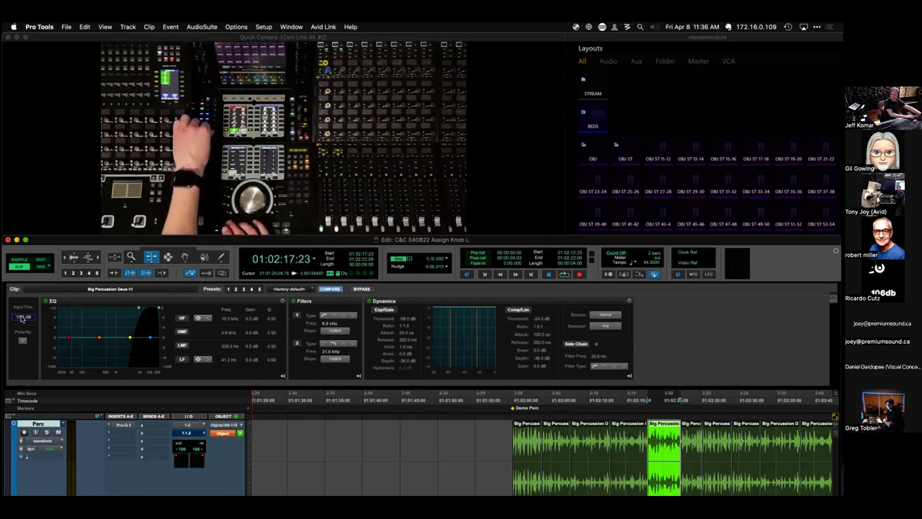
key("ctrl+Tab")
key("ctrl+Tab")
key("ctrl+alt+Tab")
key("ctrl+alt+Tab")
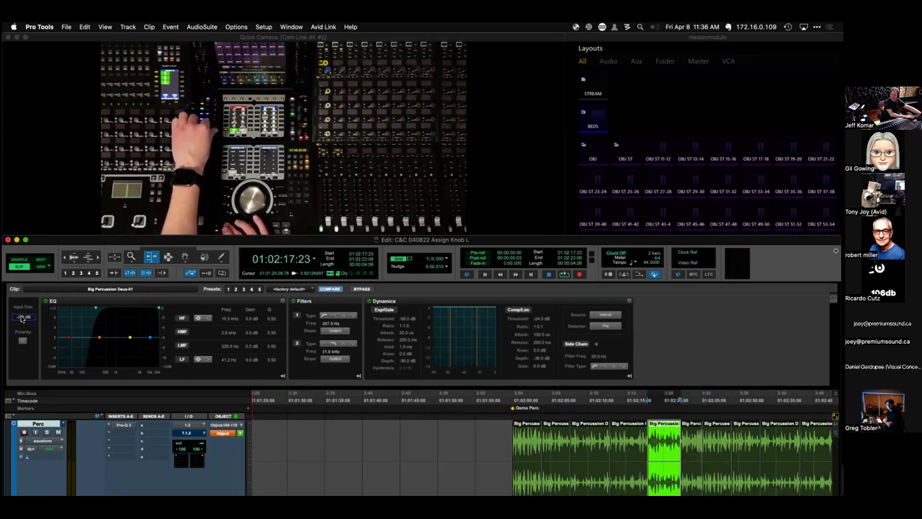
key("ctrl+alt+Tab")
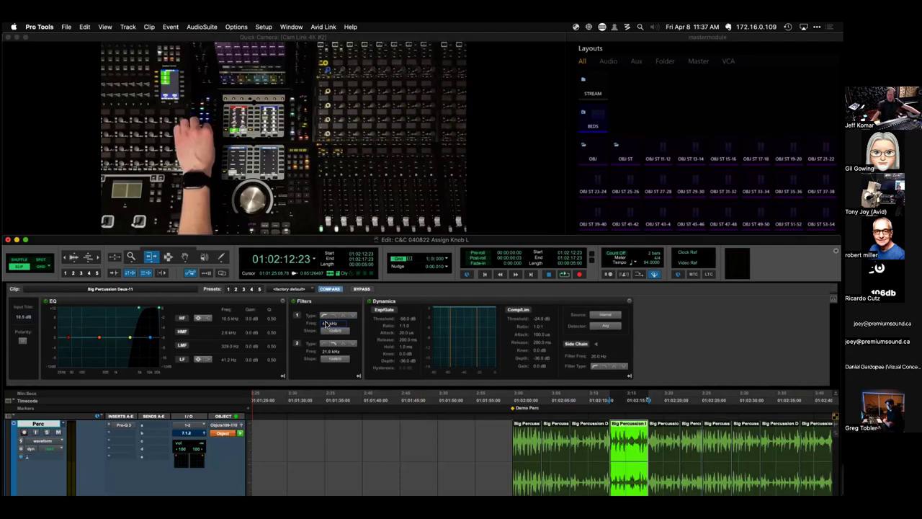
scroll(326, 325, "down", 5)
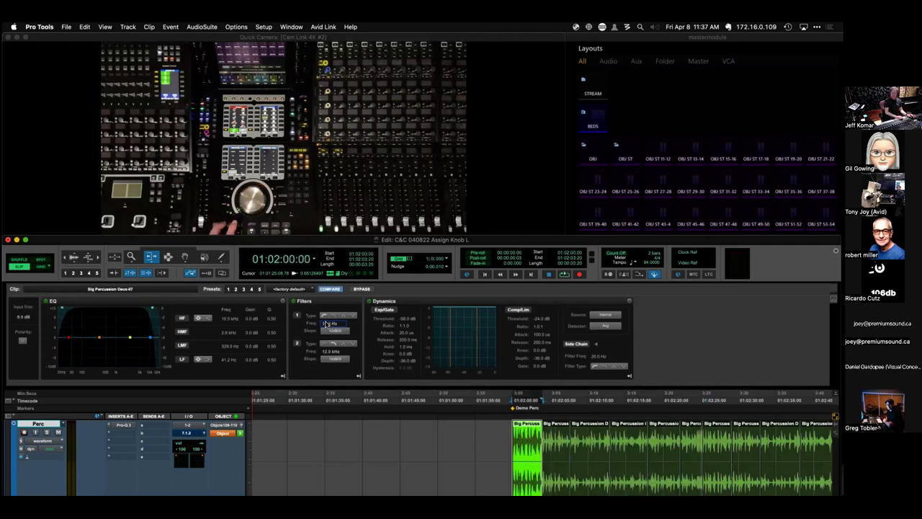
Step through the Perc clips from the Demo Perc marker to compare their clip effects settings, and leave the clip effects view.
key("ctrl+Tab")
key("ctrl+Tab")
key("ctrl+Tab")
key("ctrl+Tab")
key("ctrl+Tab")
key("ctrl+Tab")
key("ctrl+alt+Tab")
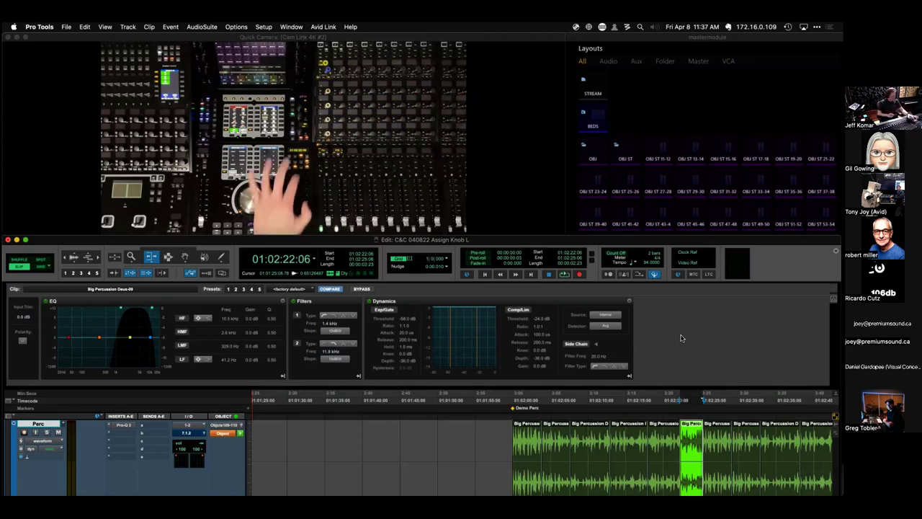
key("Escape")
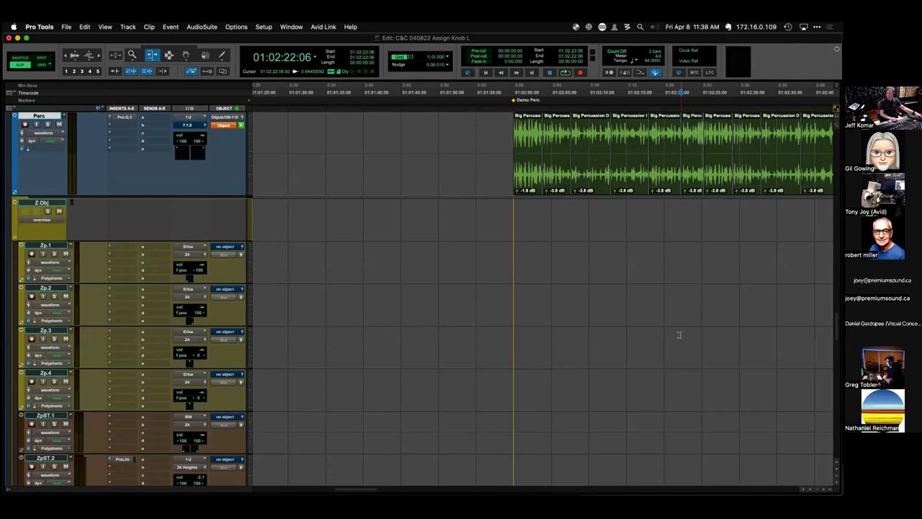
Show the AudioSuite plug-in windows and bring the Channel Strip and Lo-Fi windows to the front.
key("super+equal")
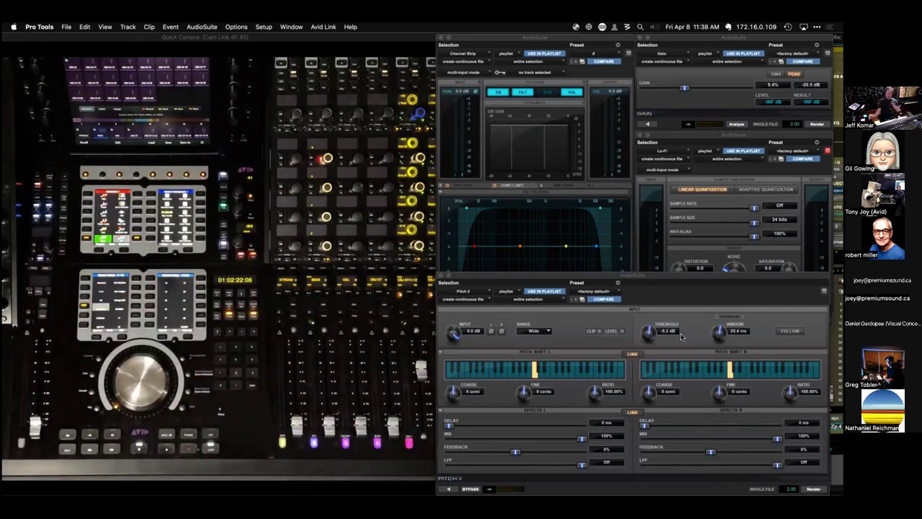
left_click(525, 38)
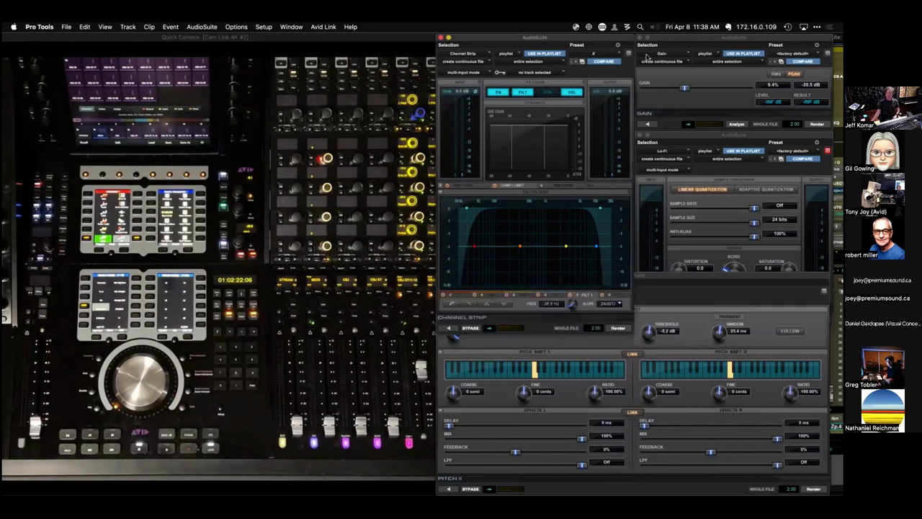
left_click(697, 136)
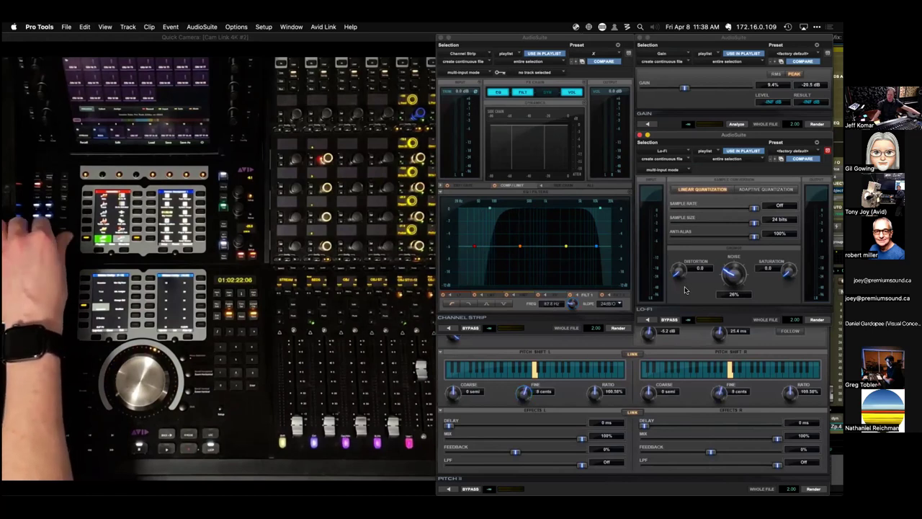
In the AudioSuite windows, set the Lo-Fi noise to 37%, the Gain to 10.1 dB and the Channel Strip filter frequency to 72.0 Hz.
left_click_drag(734, 273, 734, 279)
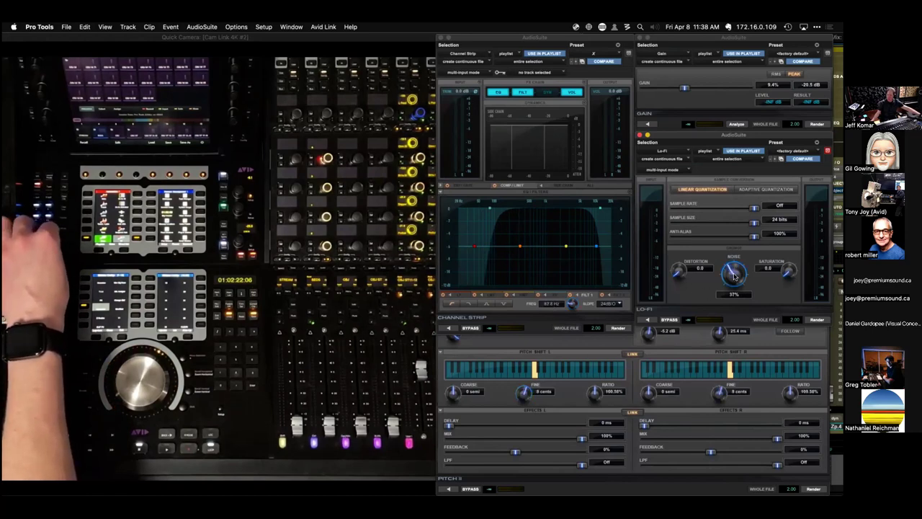
left_click_drag(684, 88, 701, 88)
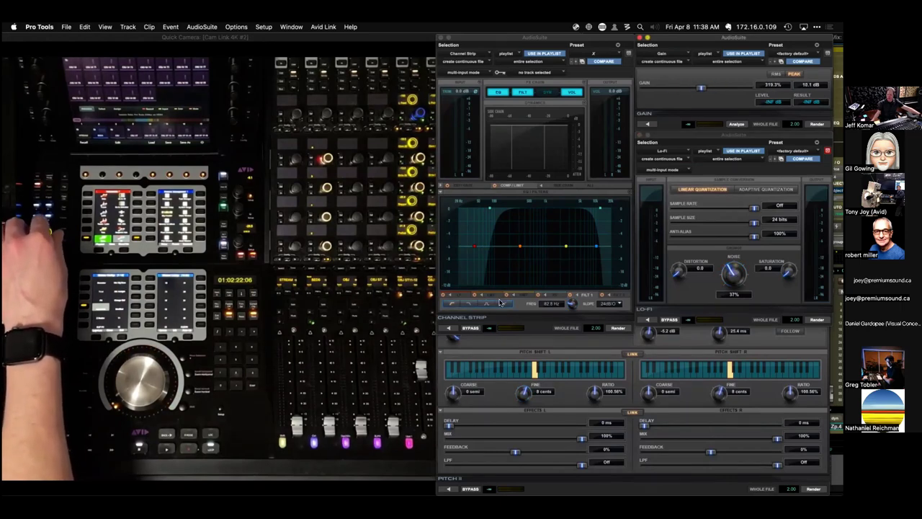
left_click_drag(549, 303, 550, 306)
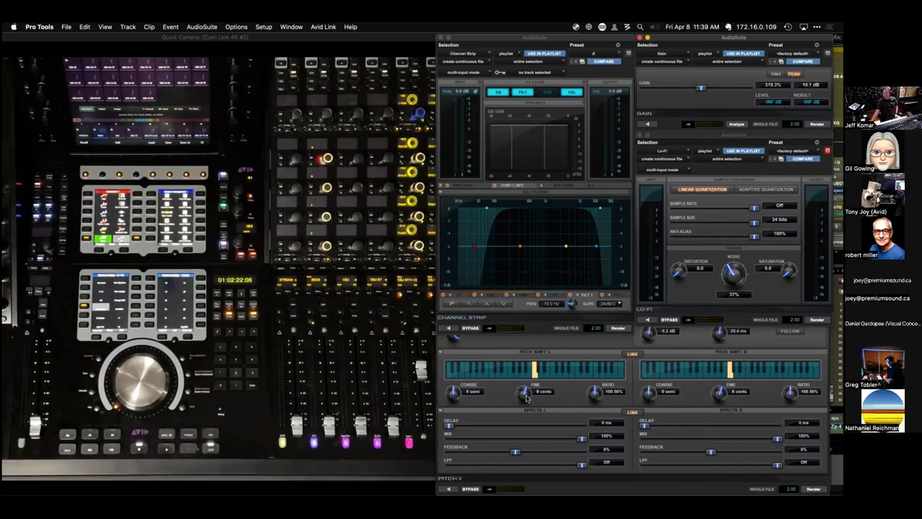
Set the Pitch II fine pitch shift to 2 cents and hide the AudioSuite windows.
scroll(525, 394, "down", 5)
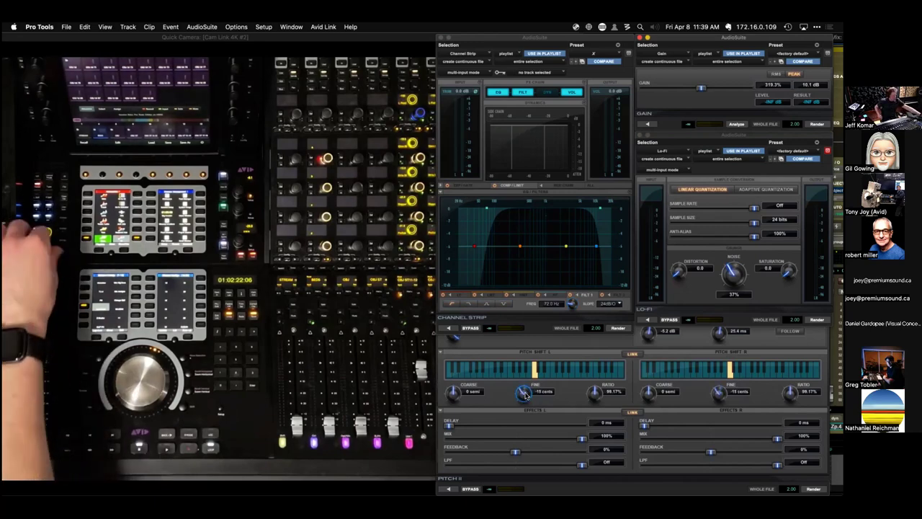
scroll(525, 395, "up", 5)
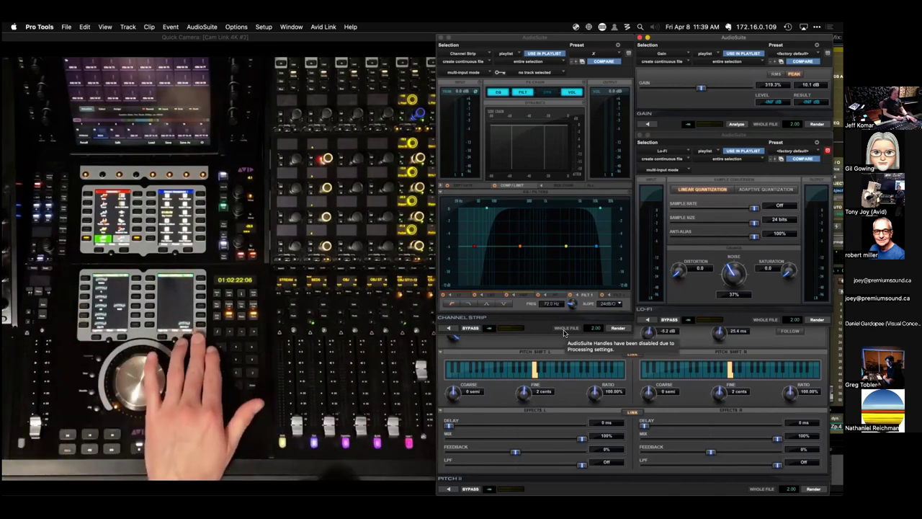
key("super+h")
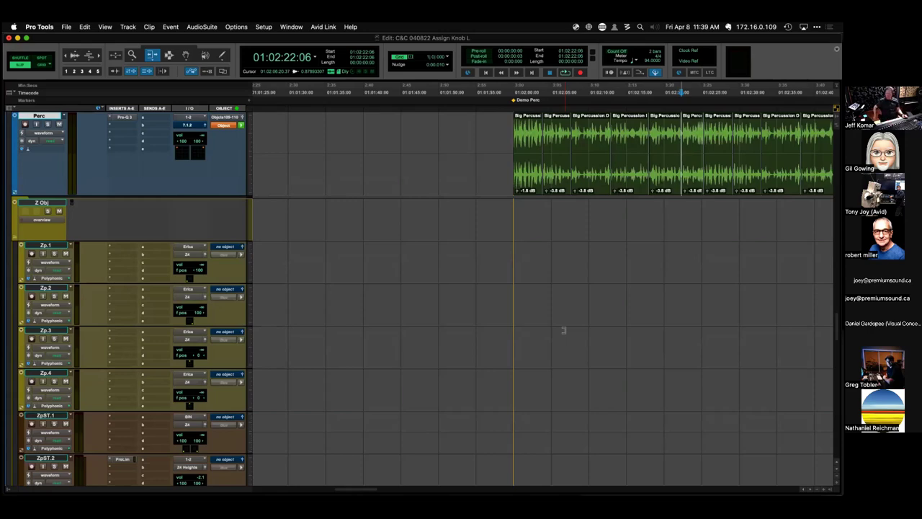
Switch to the Quick Camera view of the console and return the session position to 01:00:00:00.
key("super+Tab")
key("super+Tab")
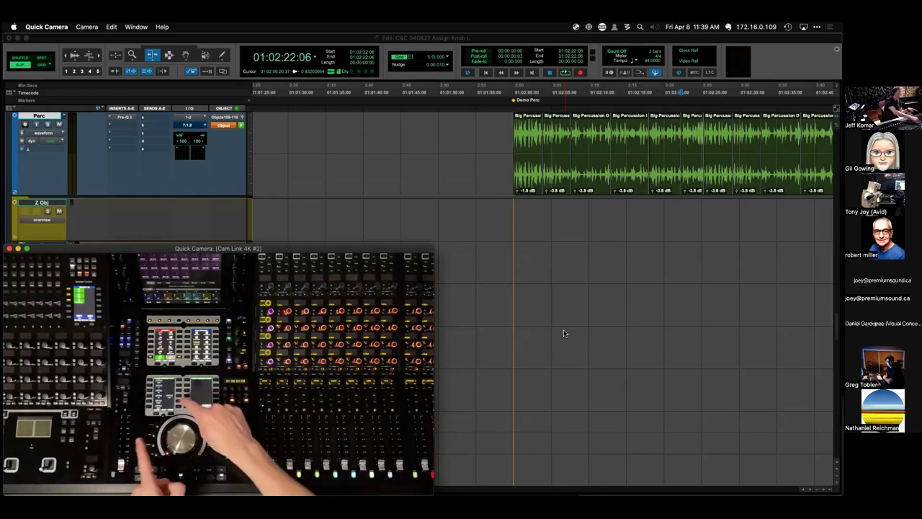
key("Return")
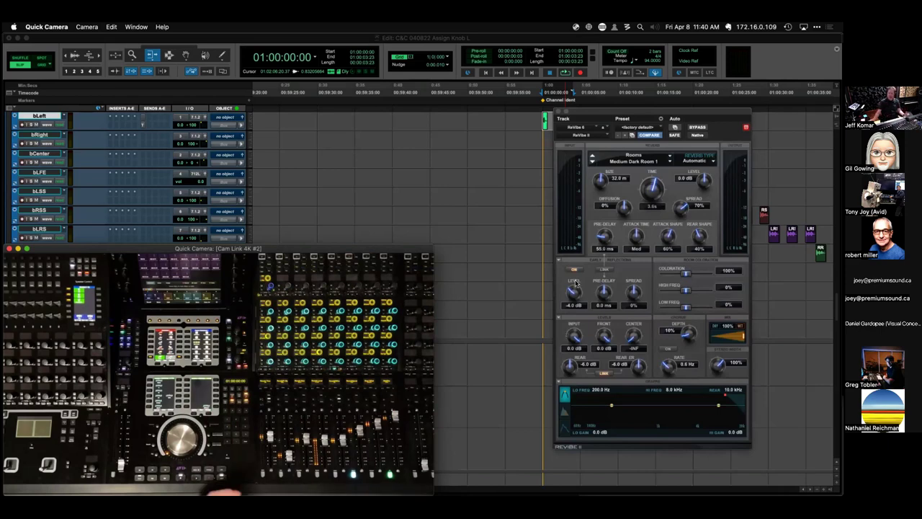
Move the ReVibe II window aside, return to Pro Tools and choose the Dense Spring 2 reverb type.
left_click_drag(610, 111, 648, 113)
key("super+Tab")
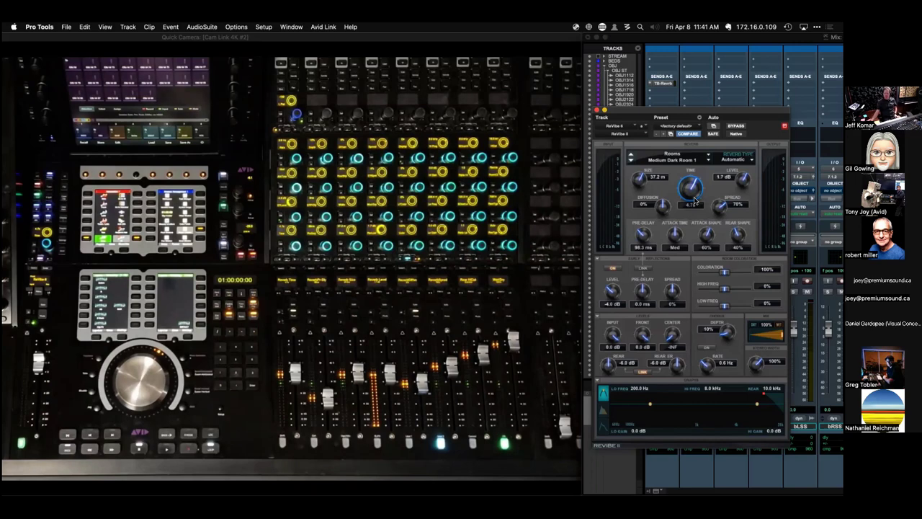
left_click(669, 161)
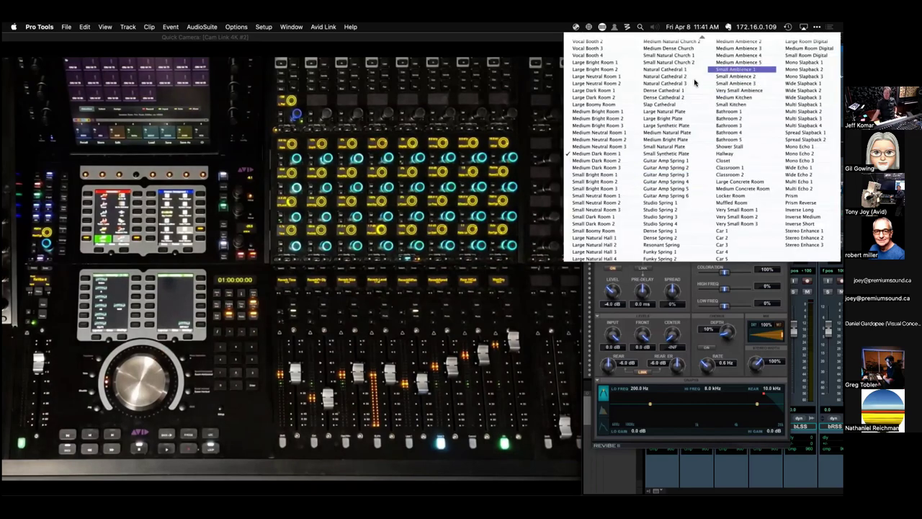
left_click(652, 204)
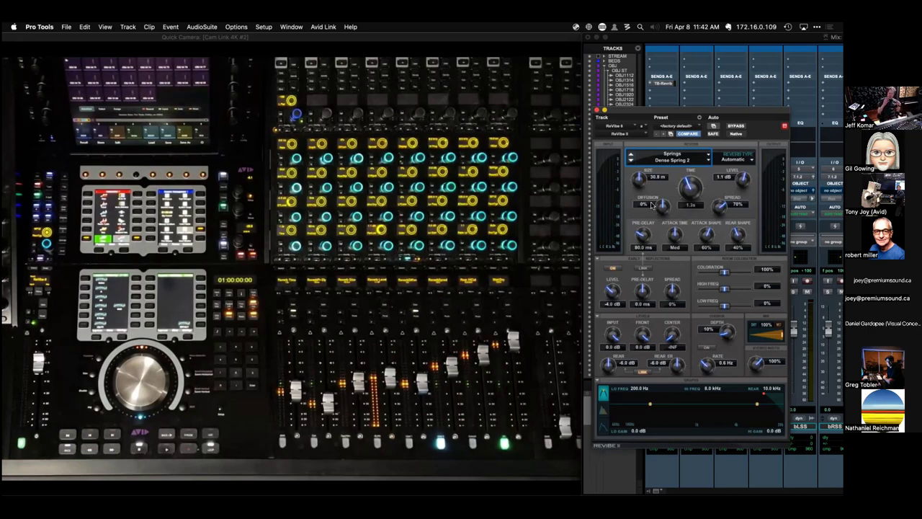
Switch to the Edit window and close the ReVibe II window to bring the TB Reverb window to the front.
left_click(596, 108)
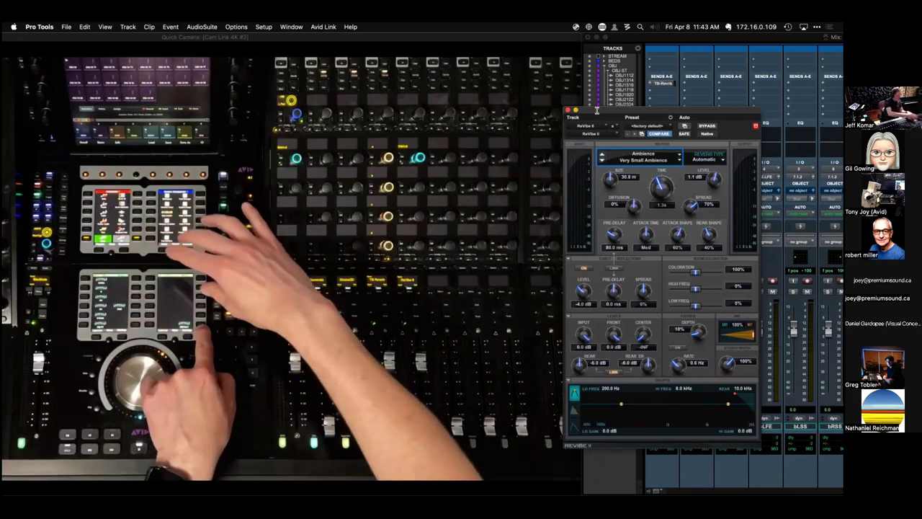
key("super+equal")
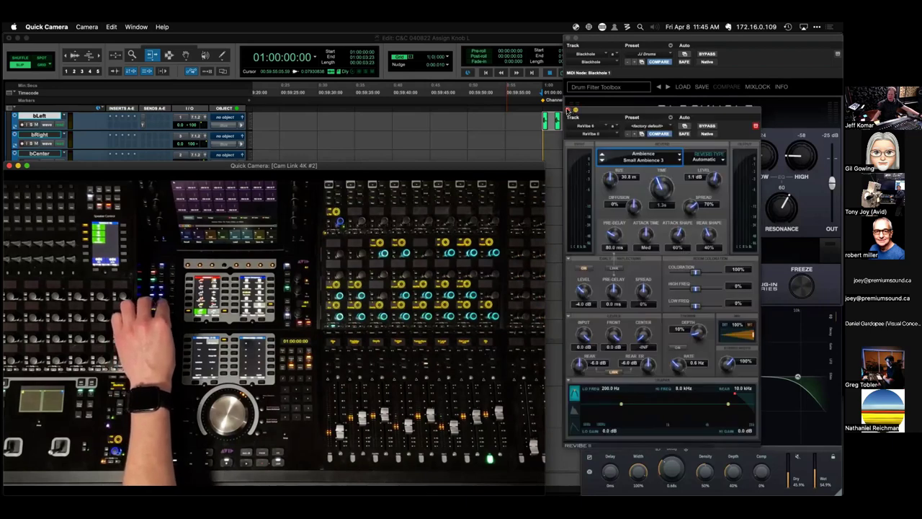
left_click(570, 109)
left_click(651, 251)
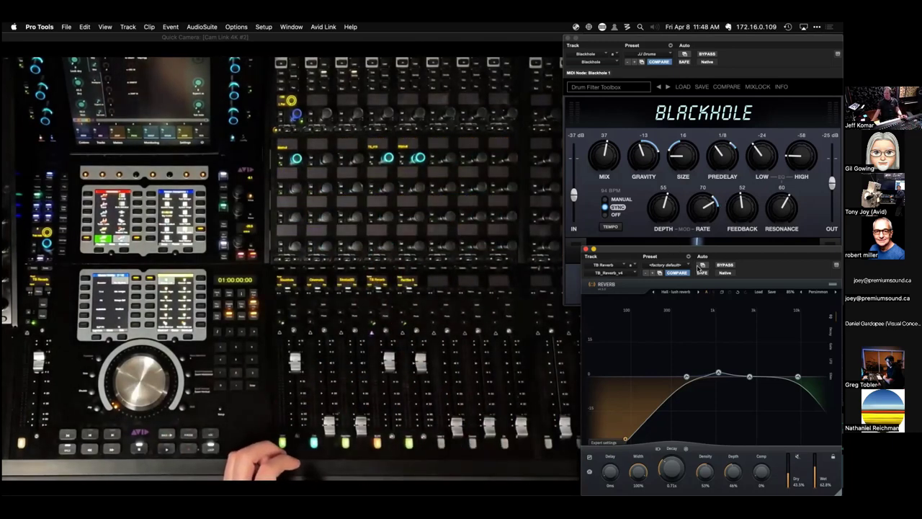
Examine the list of automatable TB Reverb parameters in the Plug-In Automation dialog and cancel without adding any.
left_click(700, 265)
scroll(374, 170, "down", 3)
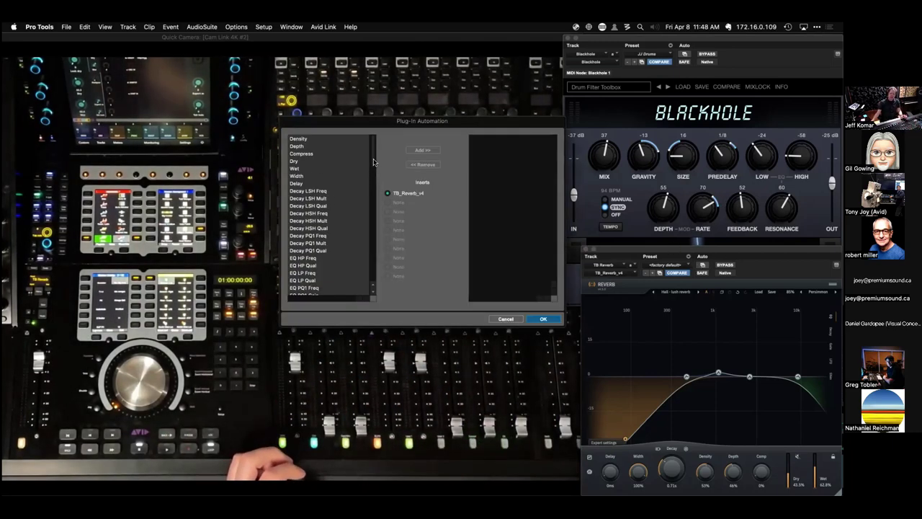
scroll(376, 173, "down", 7)
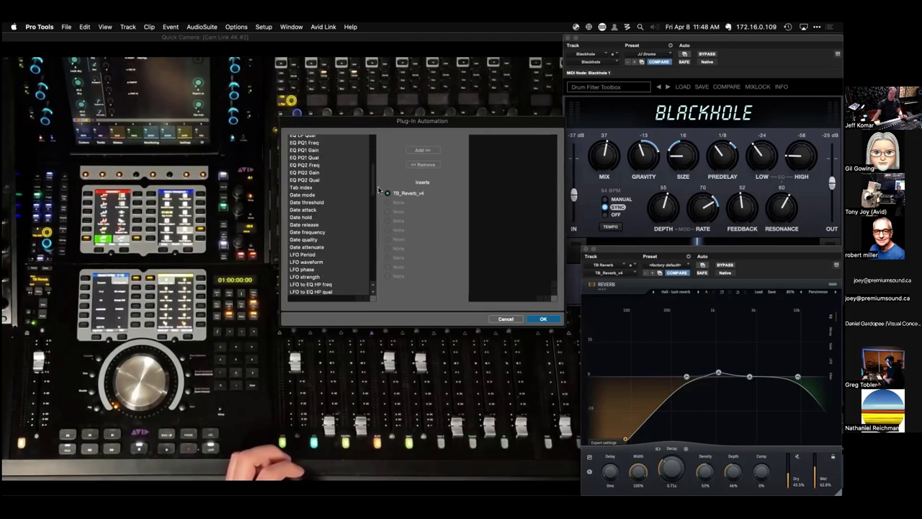
scroll(382, 211, "up", 6)
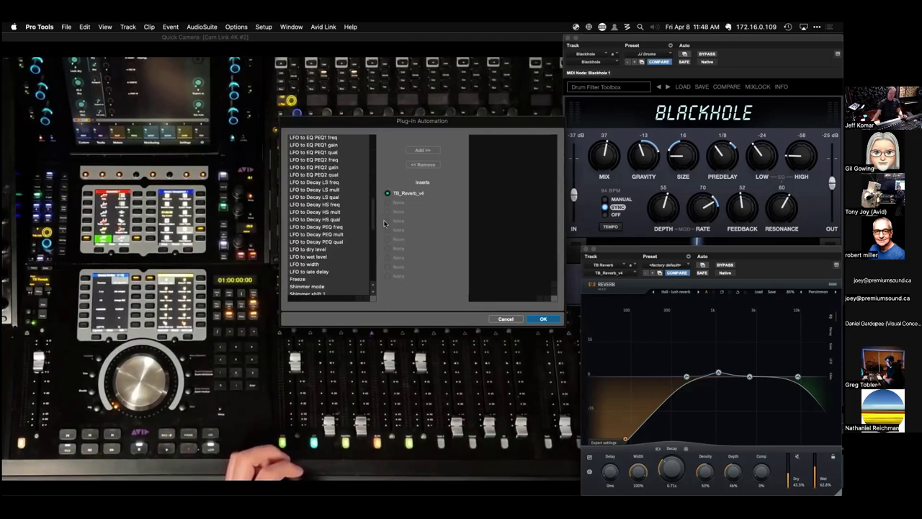
scroll(385, 232, "down", 10)
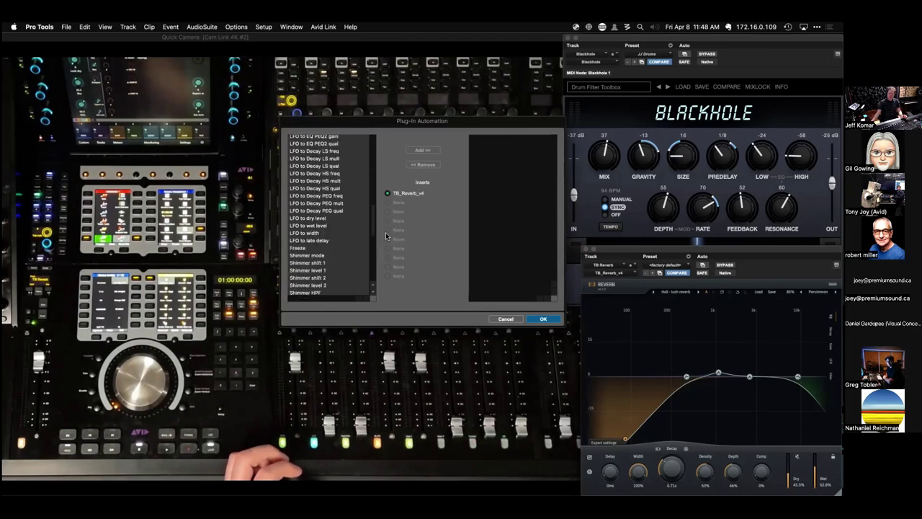
left_click(505, 319)
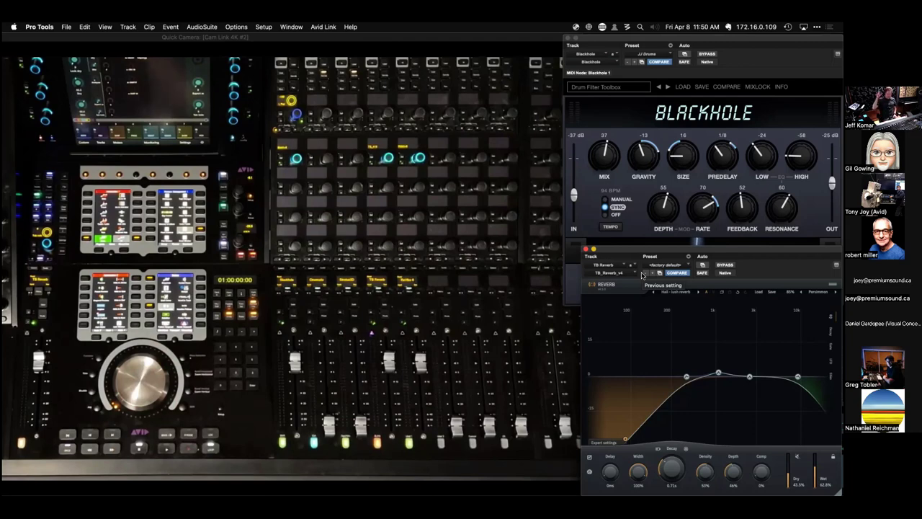
Close the floating TB Reverb and Blackhole plug-in windows to uncover the Mix window.
left_click(585, 250)
left_click(567, 38)
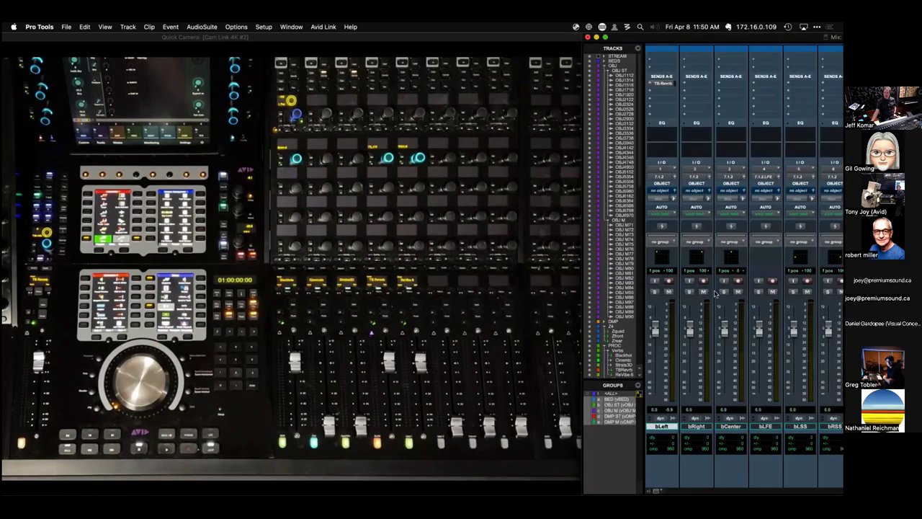
Find the OBJ M tracks in the Mix window and open the surround panner window for OBJ M 71.
scroll(719, 354, "right", 2)
scroll(718, 354, "right", 10)
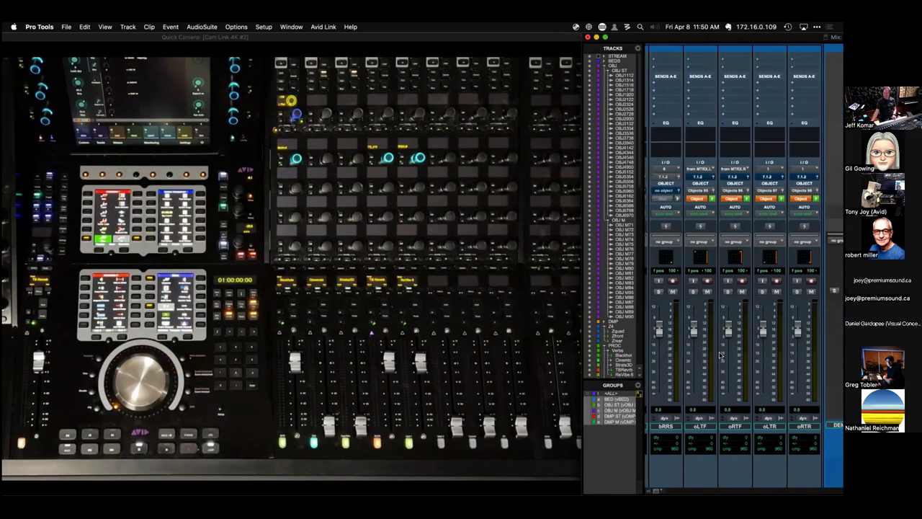
scroll(718, 355, "right", 15)
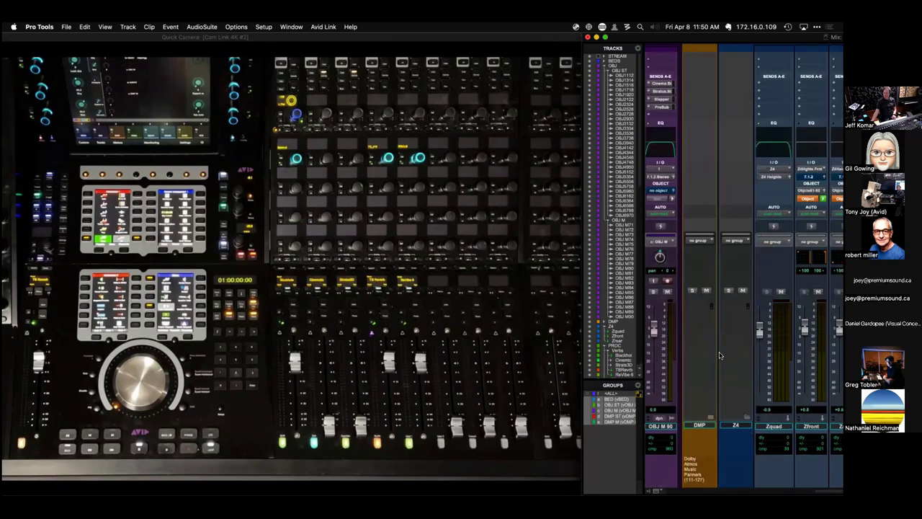
scroll(719, 354, "right", 3)
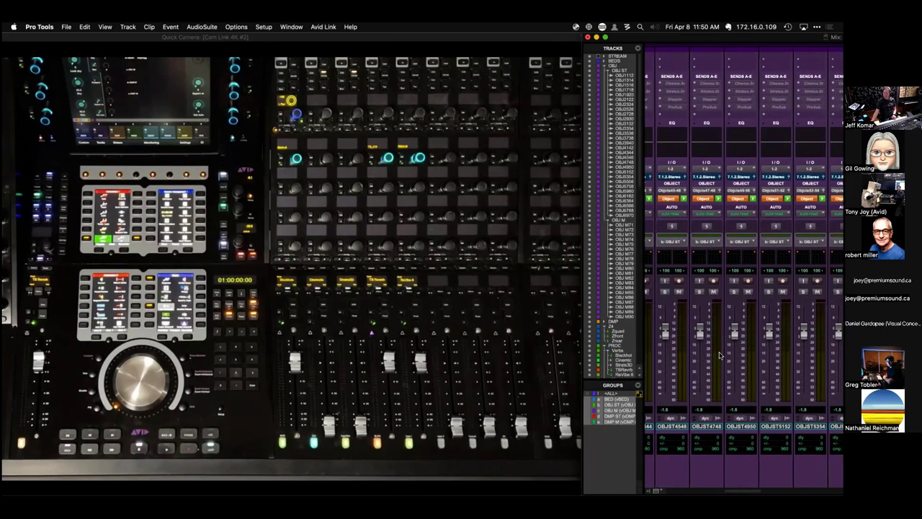
scroll(719, 354, "left", 5)
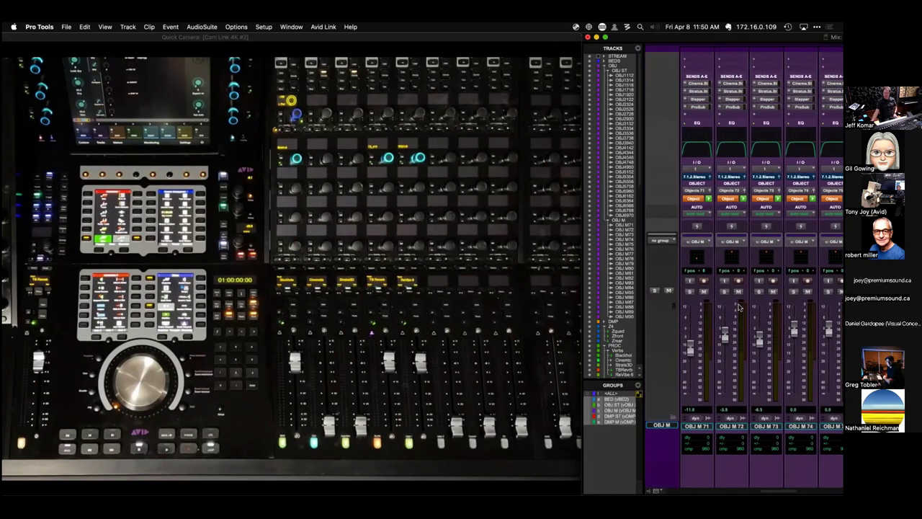
left_click(703, 190)
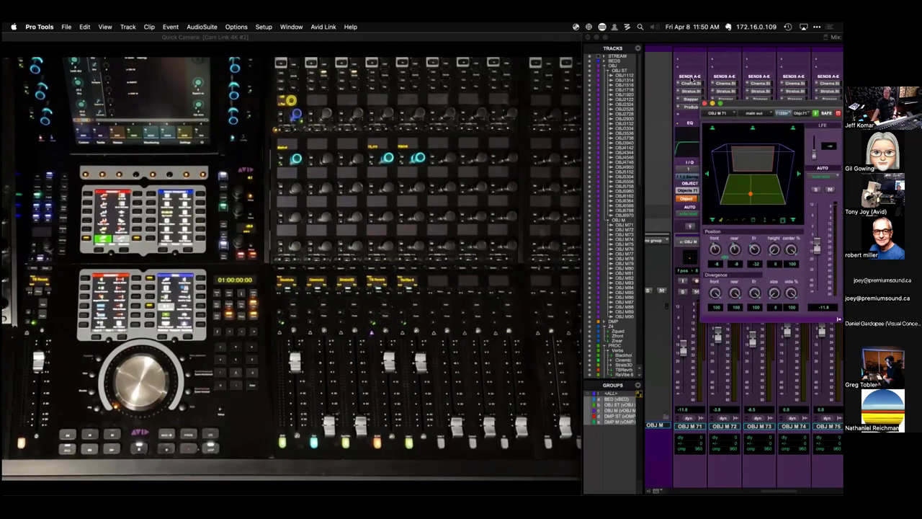
Close the floating OBJ M 71 panner window to uncover the OBJ M channel strips.
scroll(690, 78, "right", 2)
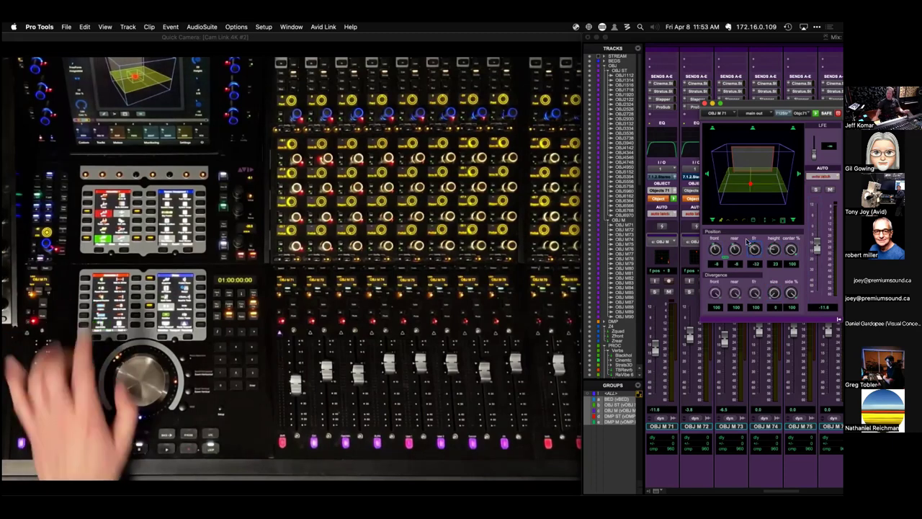
left_click(704, 104)
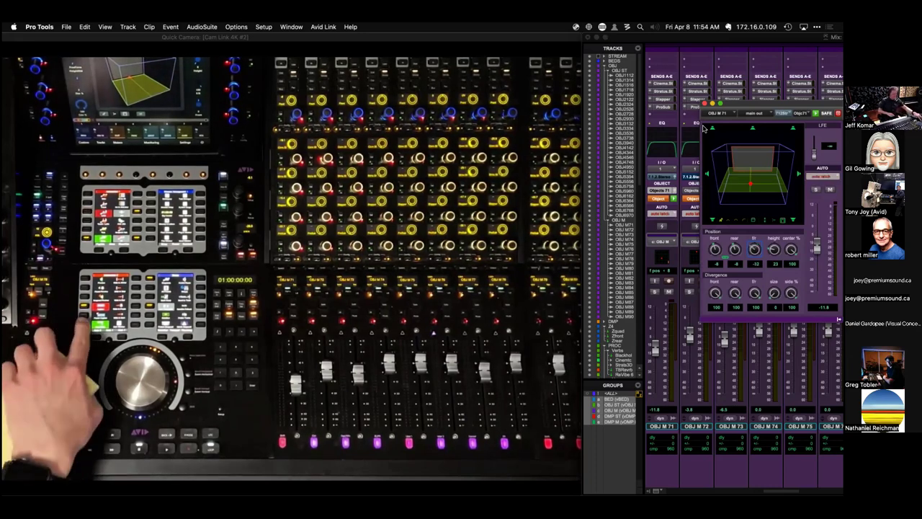
left_click(705, 104)
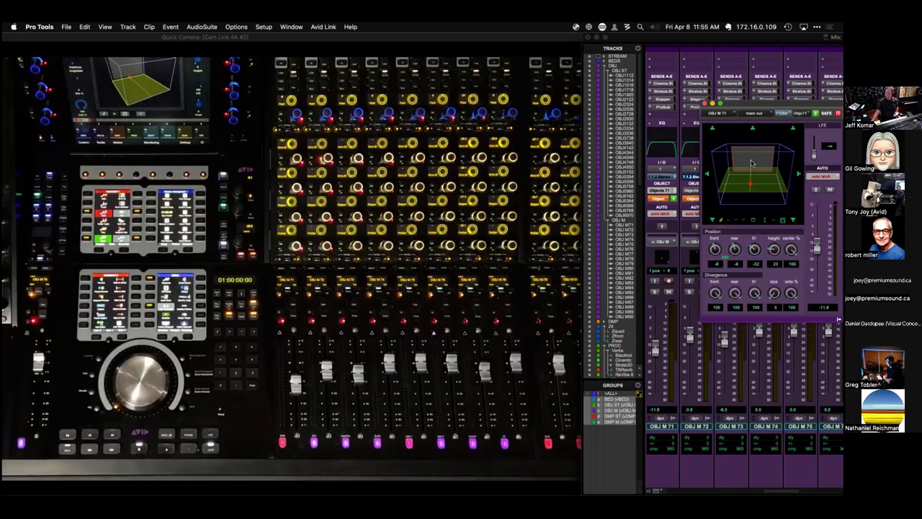
left_click(705, 103)
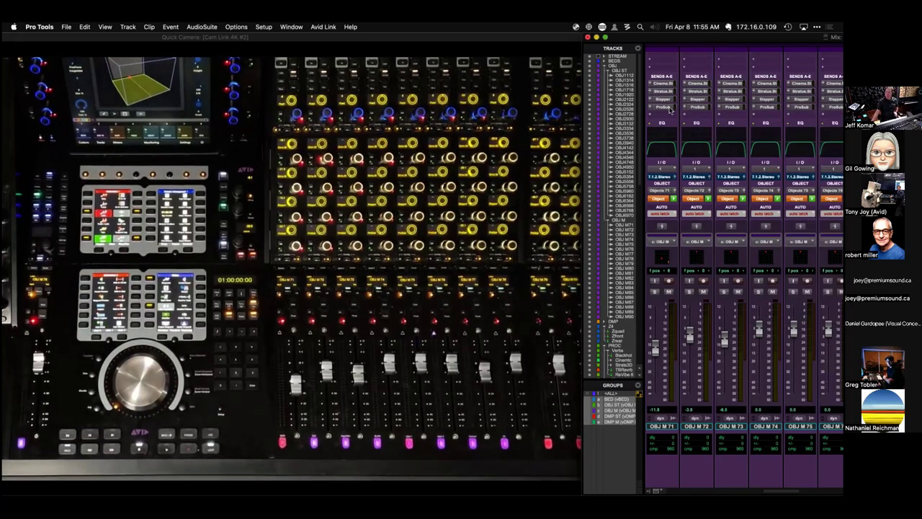
Show the Mic Preamps section on the channel strips in the Mix window.
left_click(653, 490)
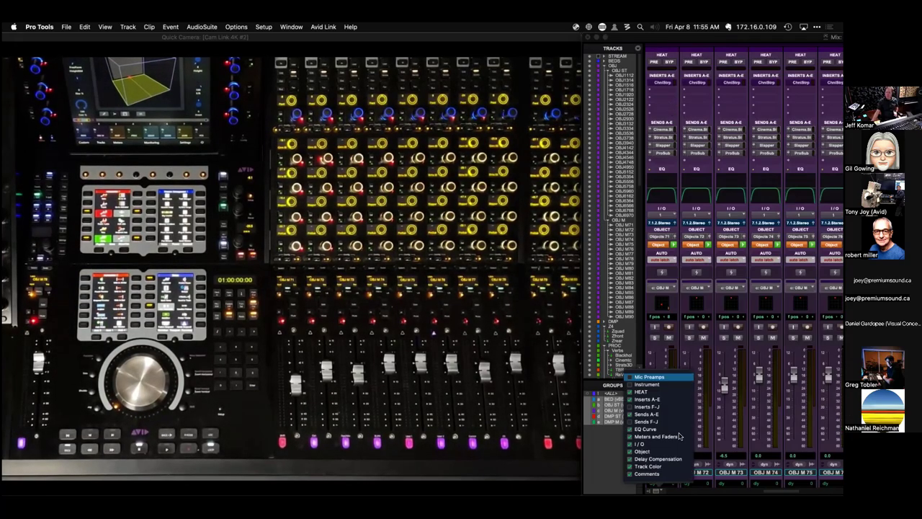
left_click(649, 377)
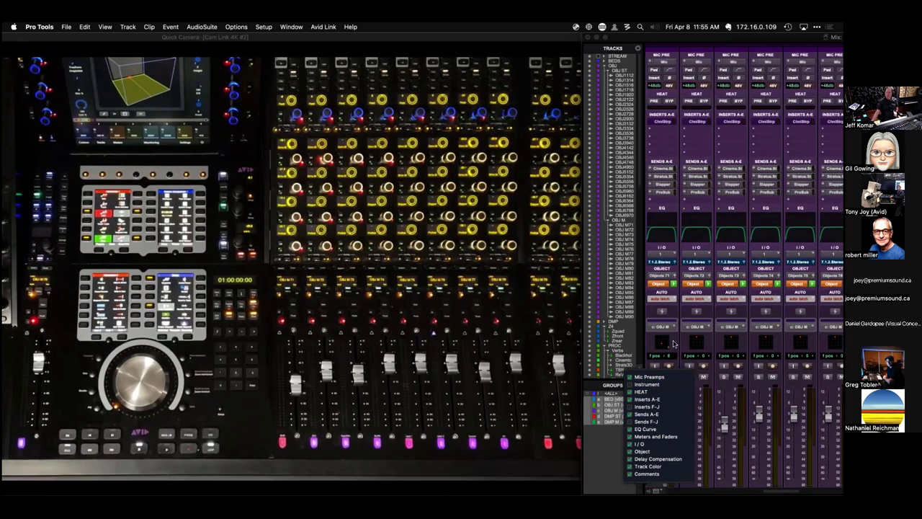
left_click(690, 43)
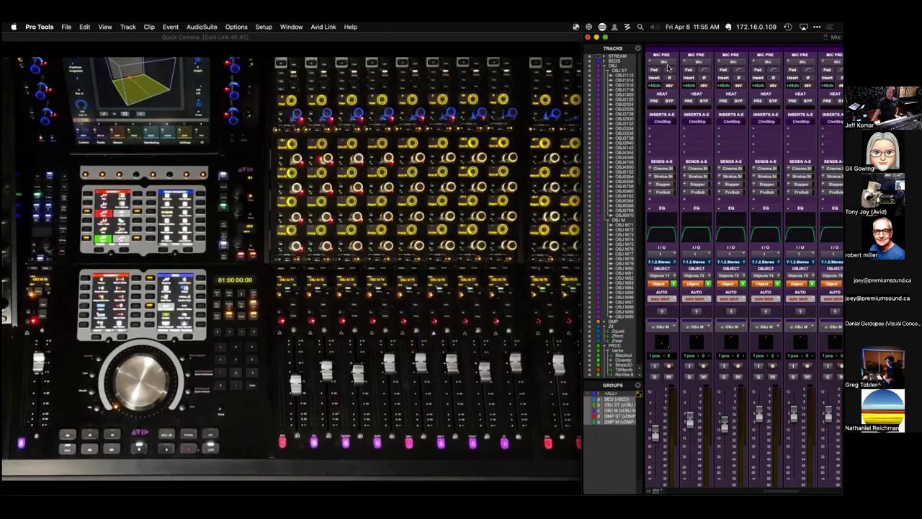
Set OBJ M 71's mic preamp gain to +27 dB, and raise its Cinema.St send level in the expanded sends view.
left_click(662, 63)
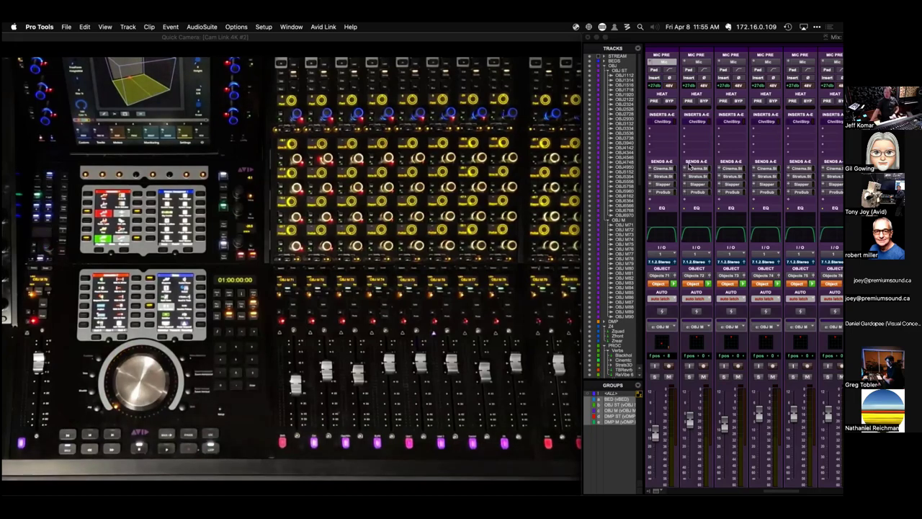
left_click(649, 168)
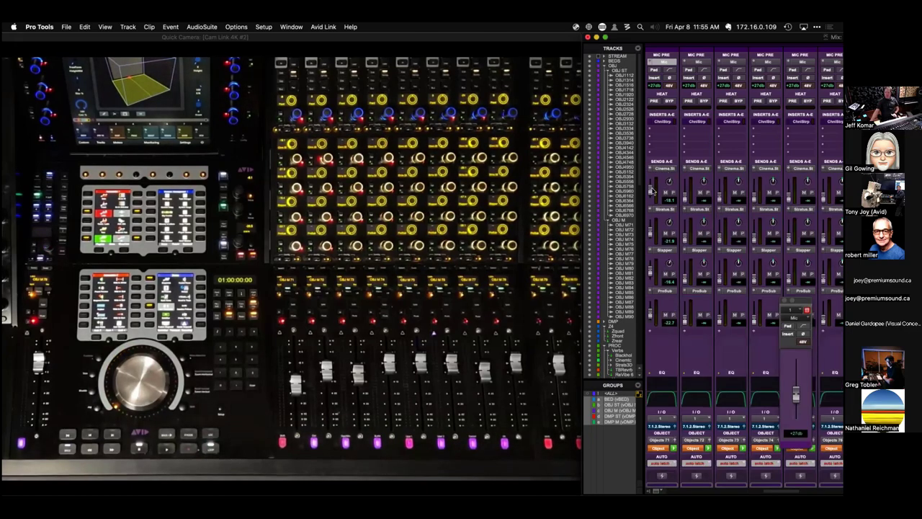
left_click(651, 192)
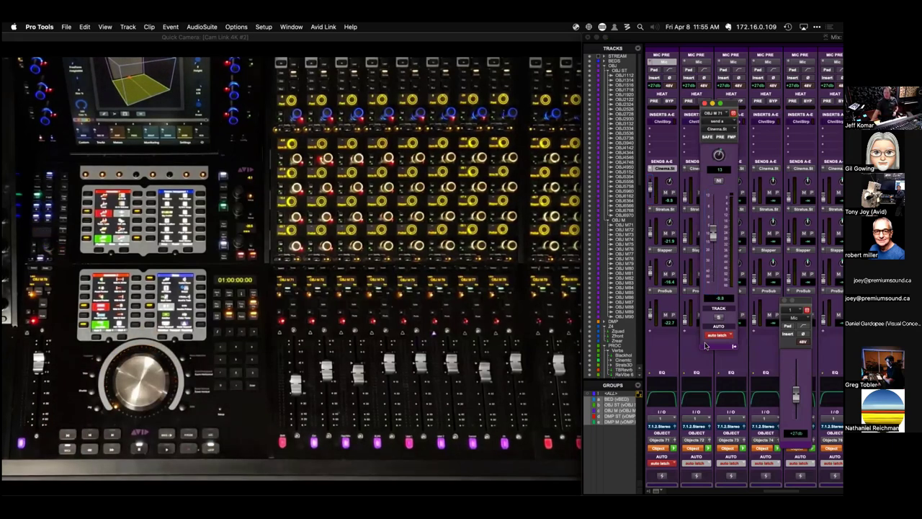
View the Channel Strip insert on OBJ M 71, close it and the Cinema.St send window, and collapse the sends view.
left_click(664, 121)
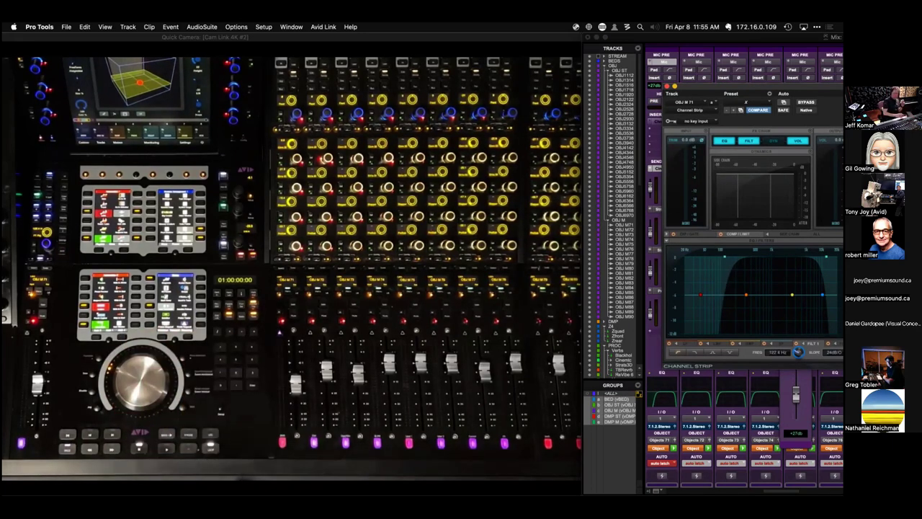
left_click(670, 86)
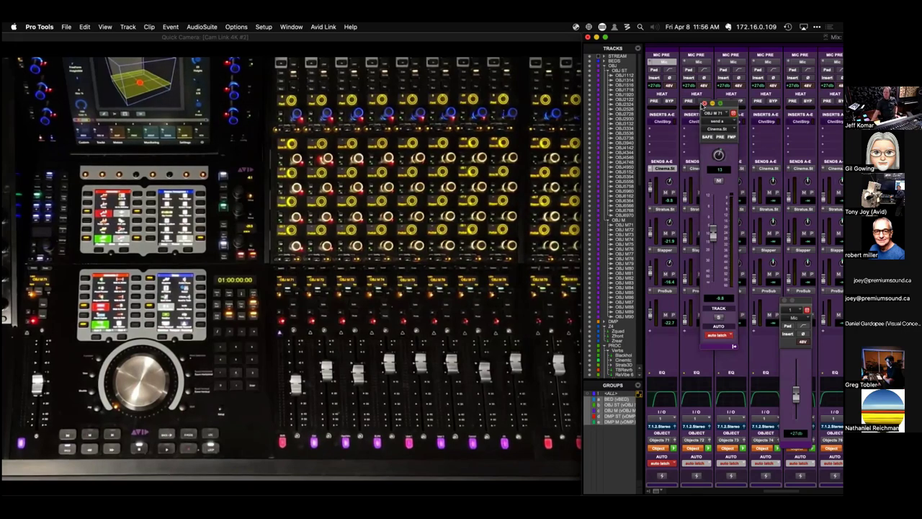
left_click(704, 104)
left_click(650, 168)
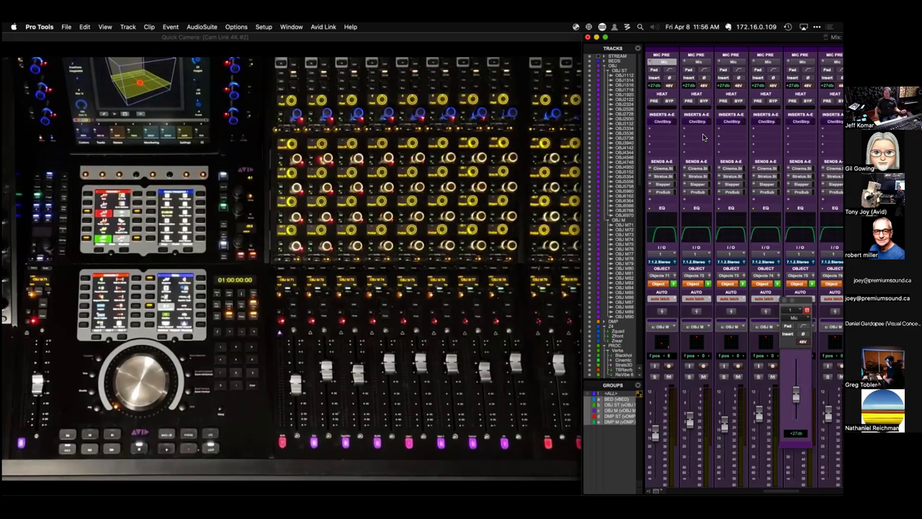
Bring up the full-width Mix window, switch to the Edit window and hide the Quick Camera window.
key("ctrl+Right")
key("ctrl+Right")
key("ctrl+Right")
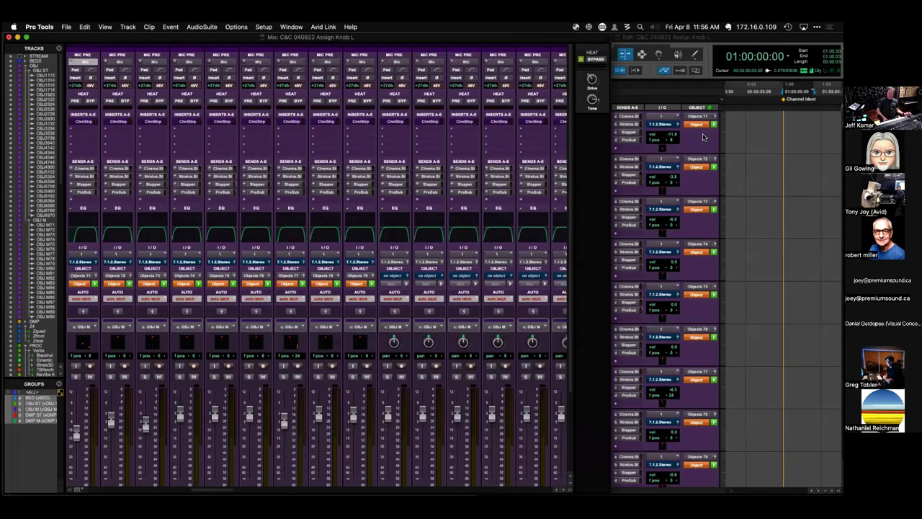
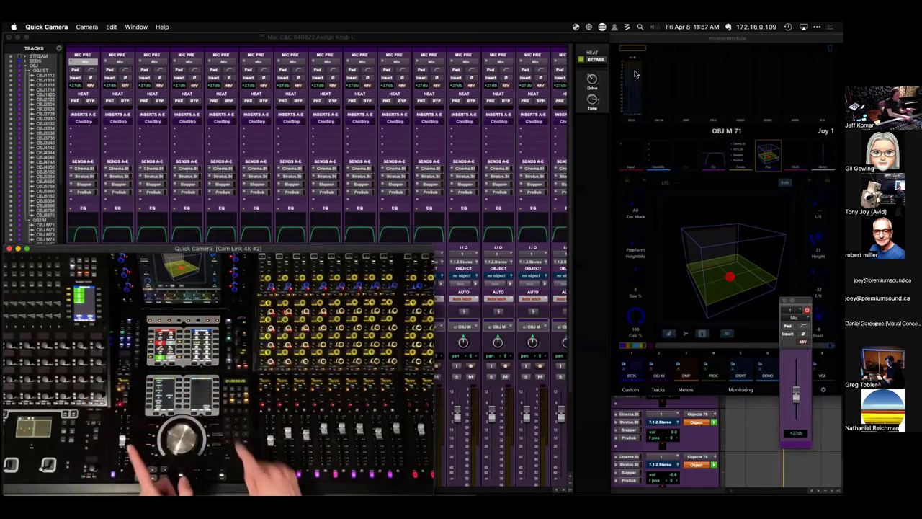
key("super+equal")
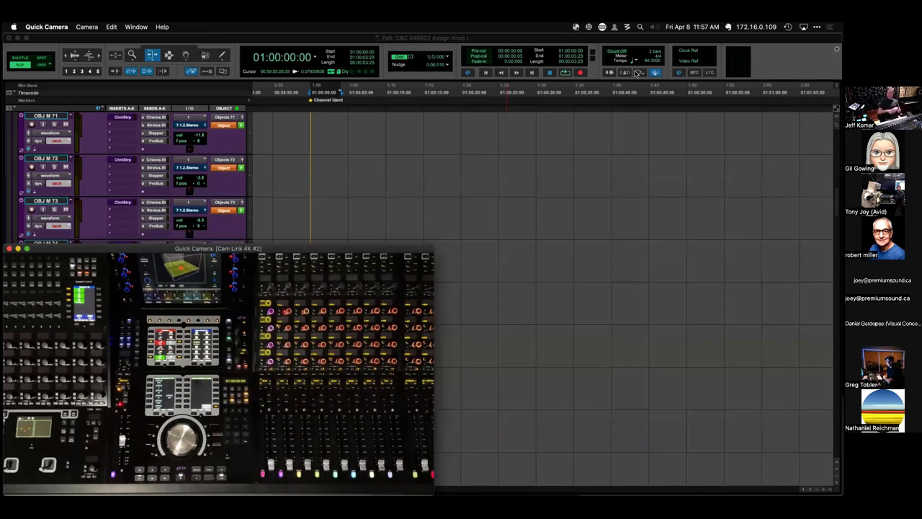
key("super+h")
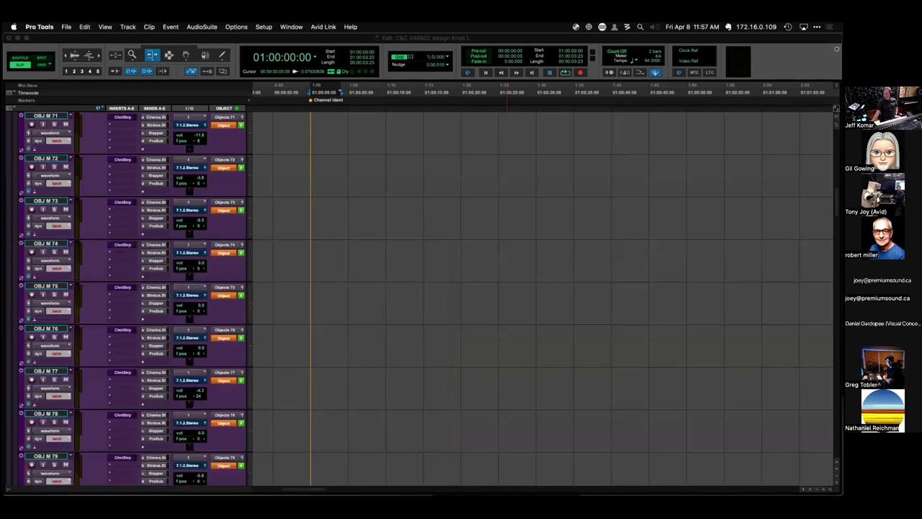
Show the Clips list, the Clip Effects section and the Samples ruler in the Edit window.
key("super+shift+l")
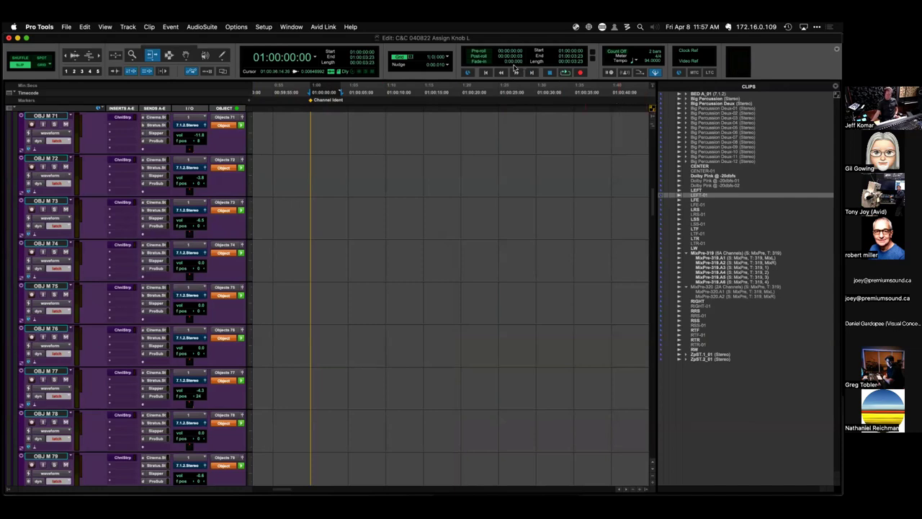
key("super+shift+e")
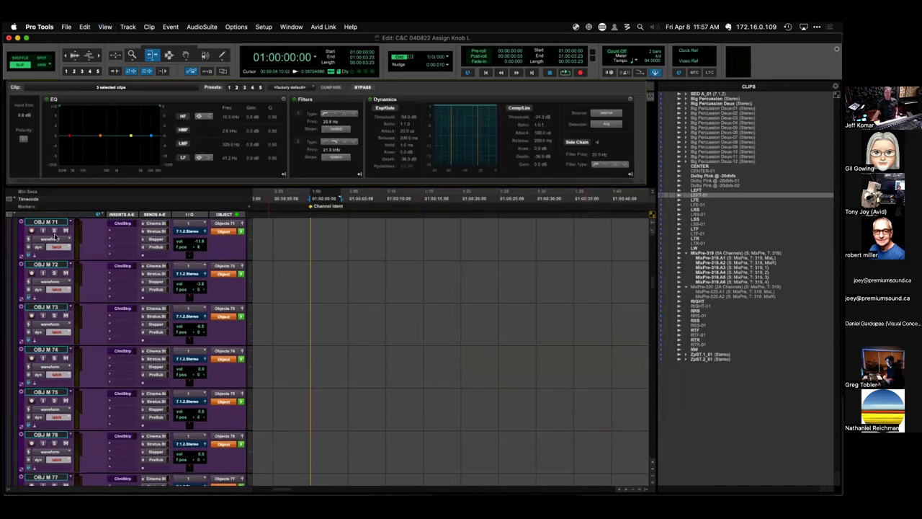
left_click(15, 207)
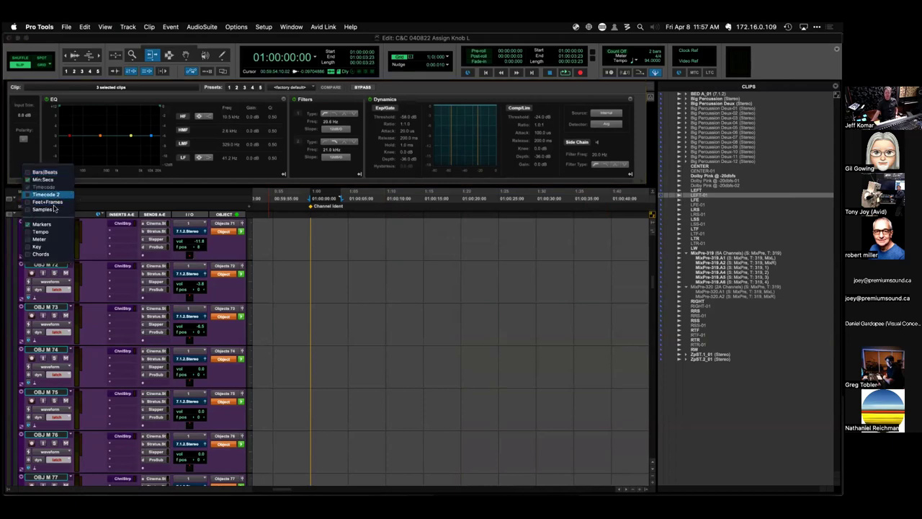
left_click(45, 195)
left_click(178, 40)
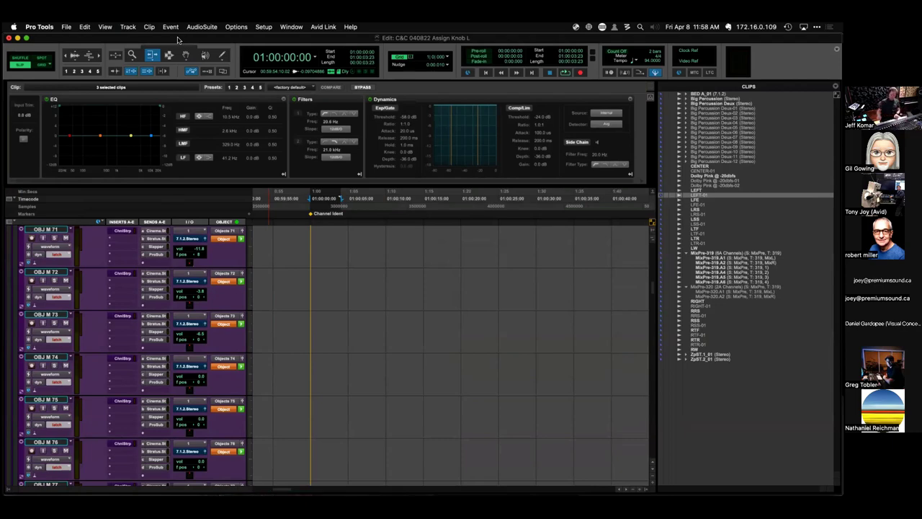
Save the current window layout with its display settings as window configuration 10, replacing the configuration stored in that slot.
key("super+Tab")
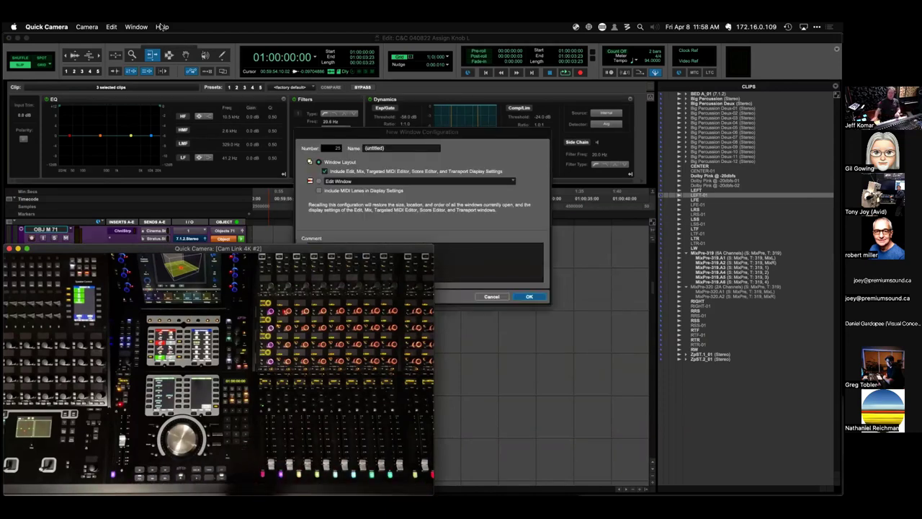
left_click(337, 147)
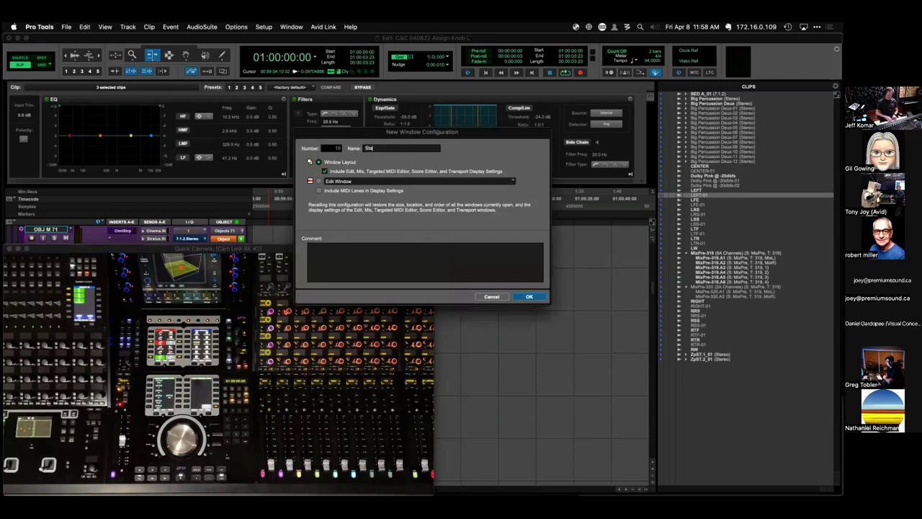
left_click(529, 296)
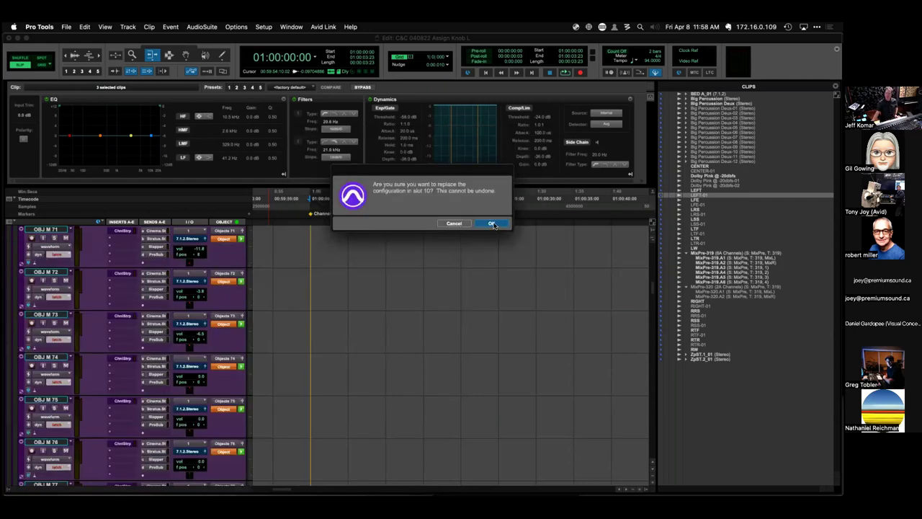
left_click(492, 223)
Switch to Quick Camera to show the console, and close the floating TB Reverb plug-in window.
key("super+Tab")
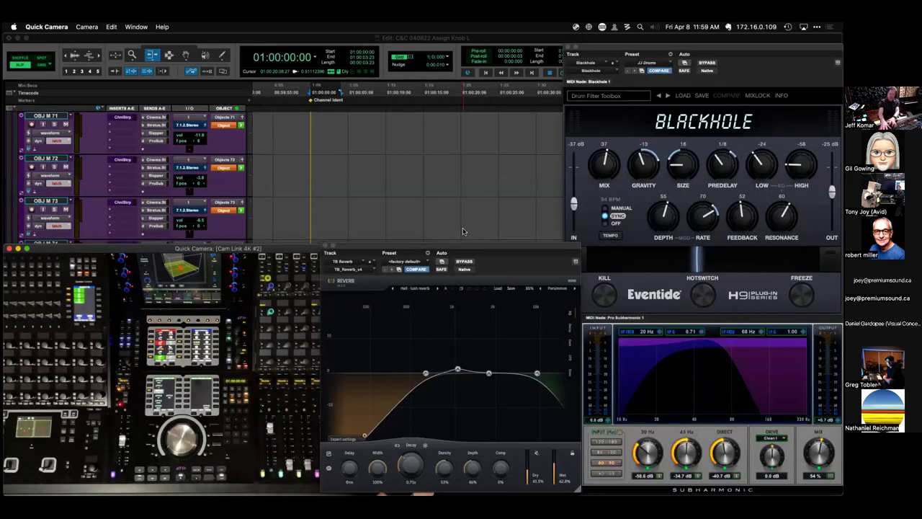
left_click(326, 245)
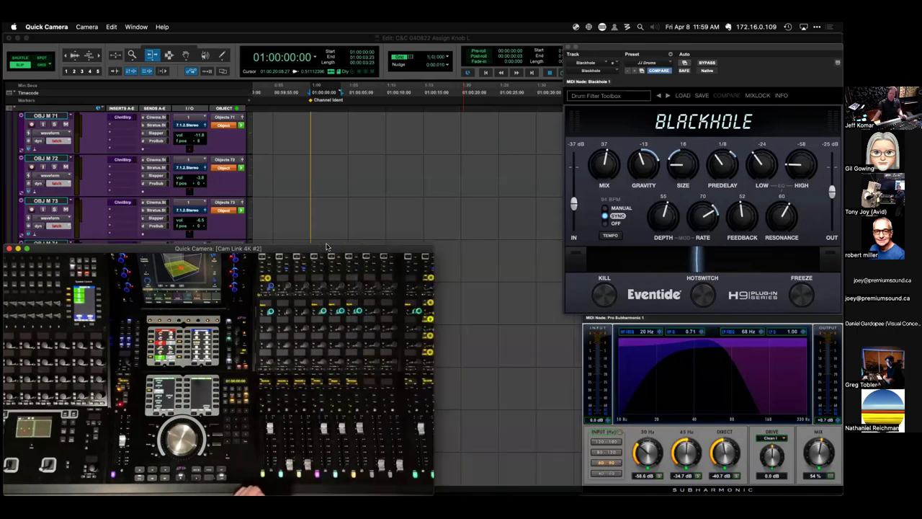